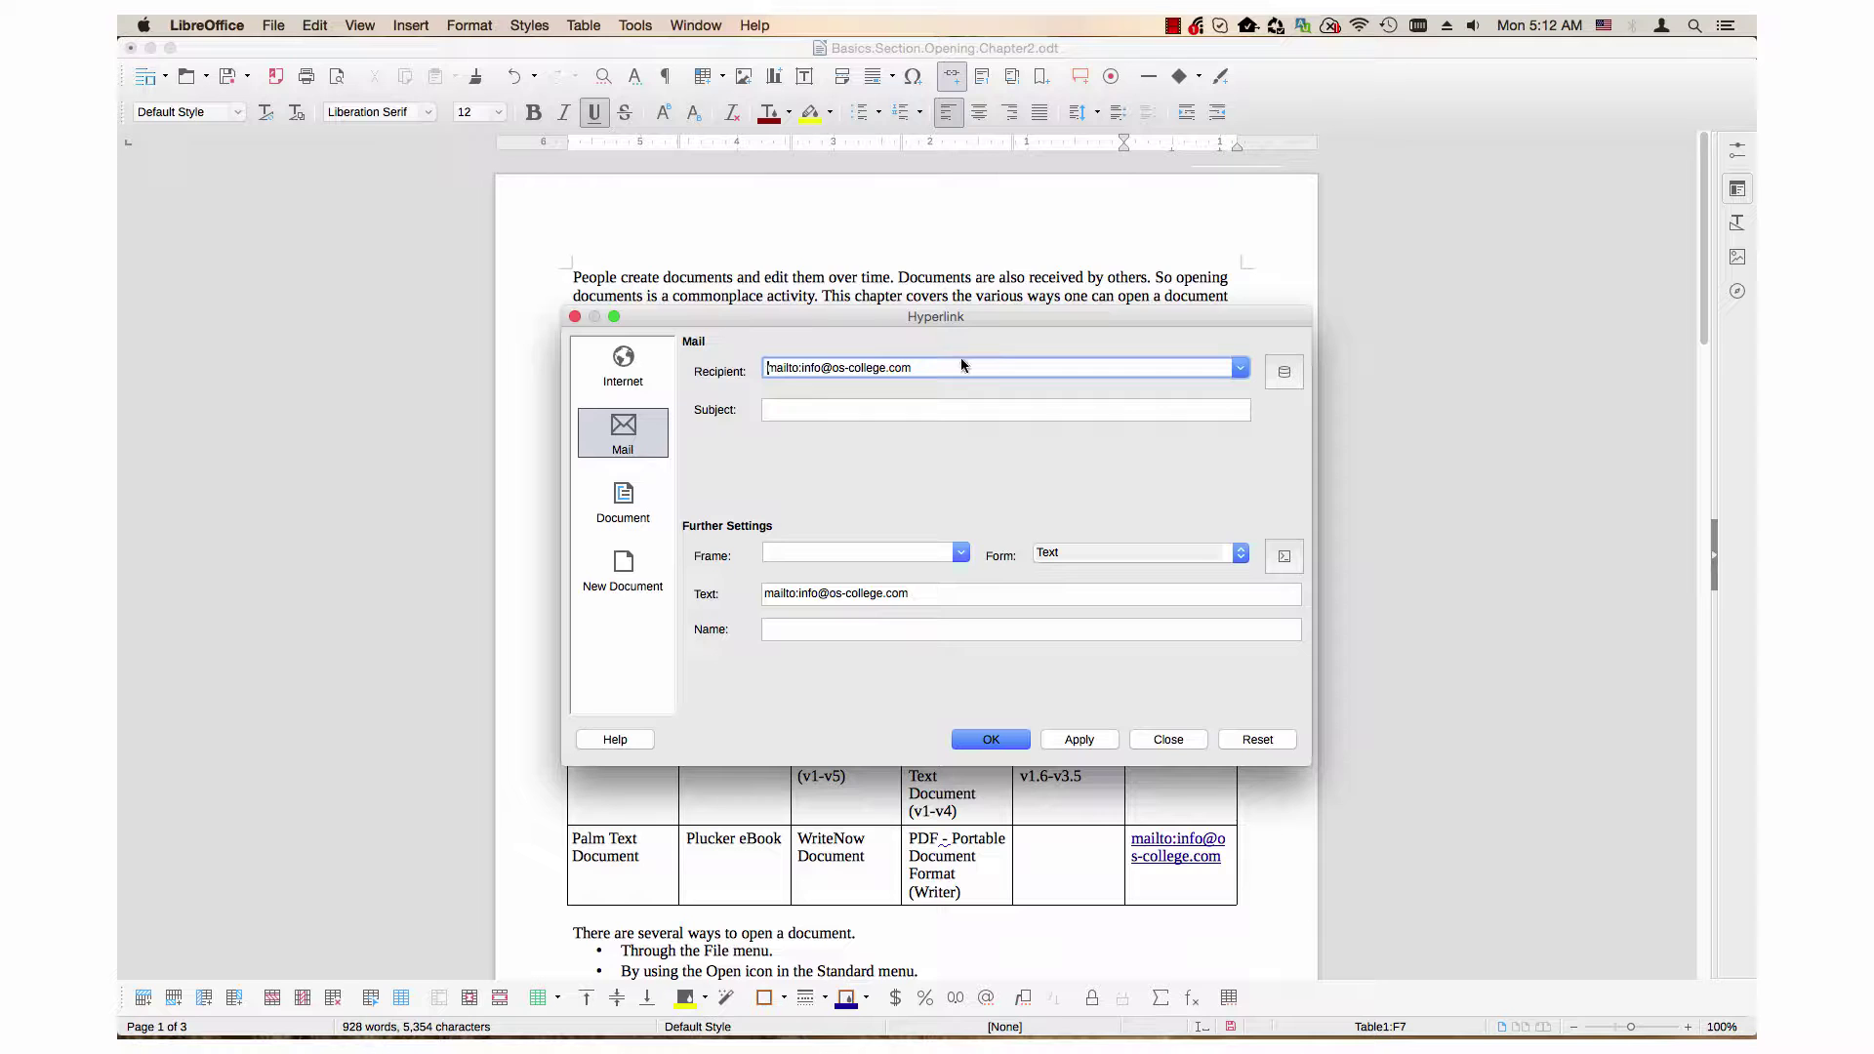
Step: Confirm the mailto link in the table's last cell and follow it to start a Postbox message
{"action": "left_click", "coordinate": [987, 742]}
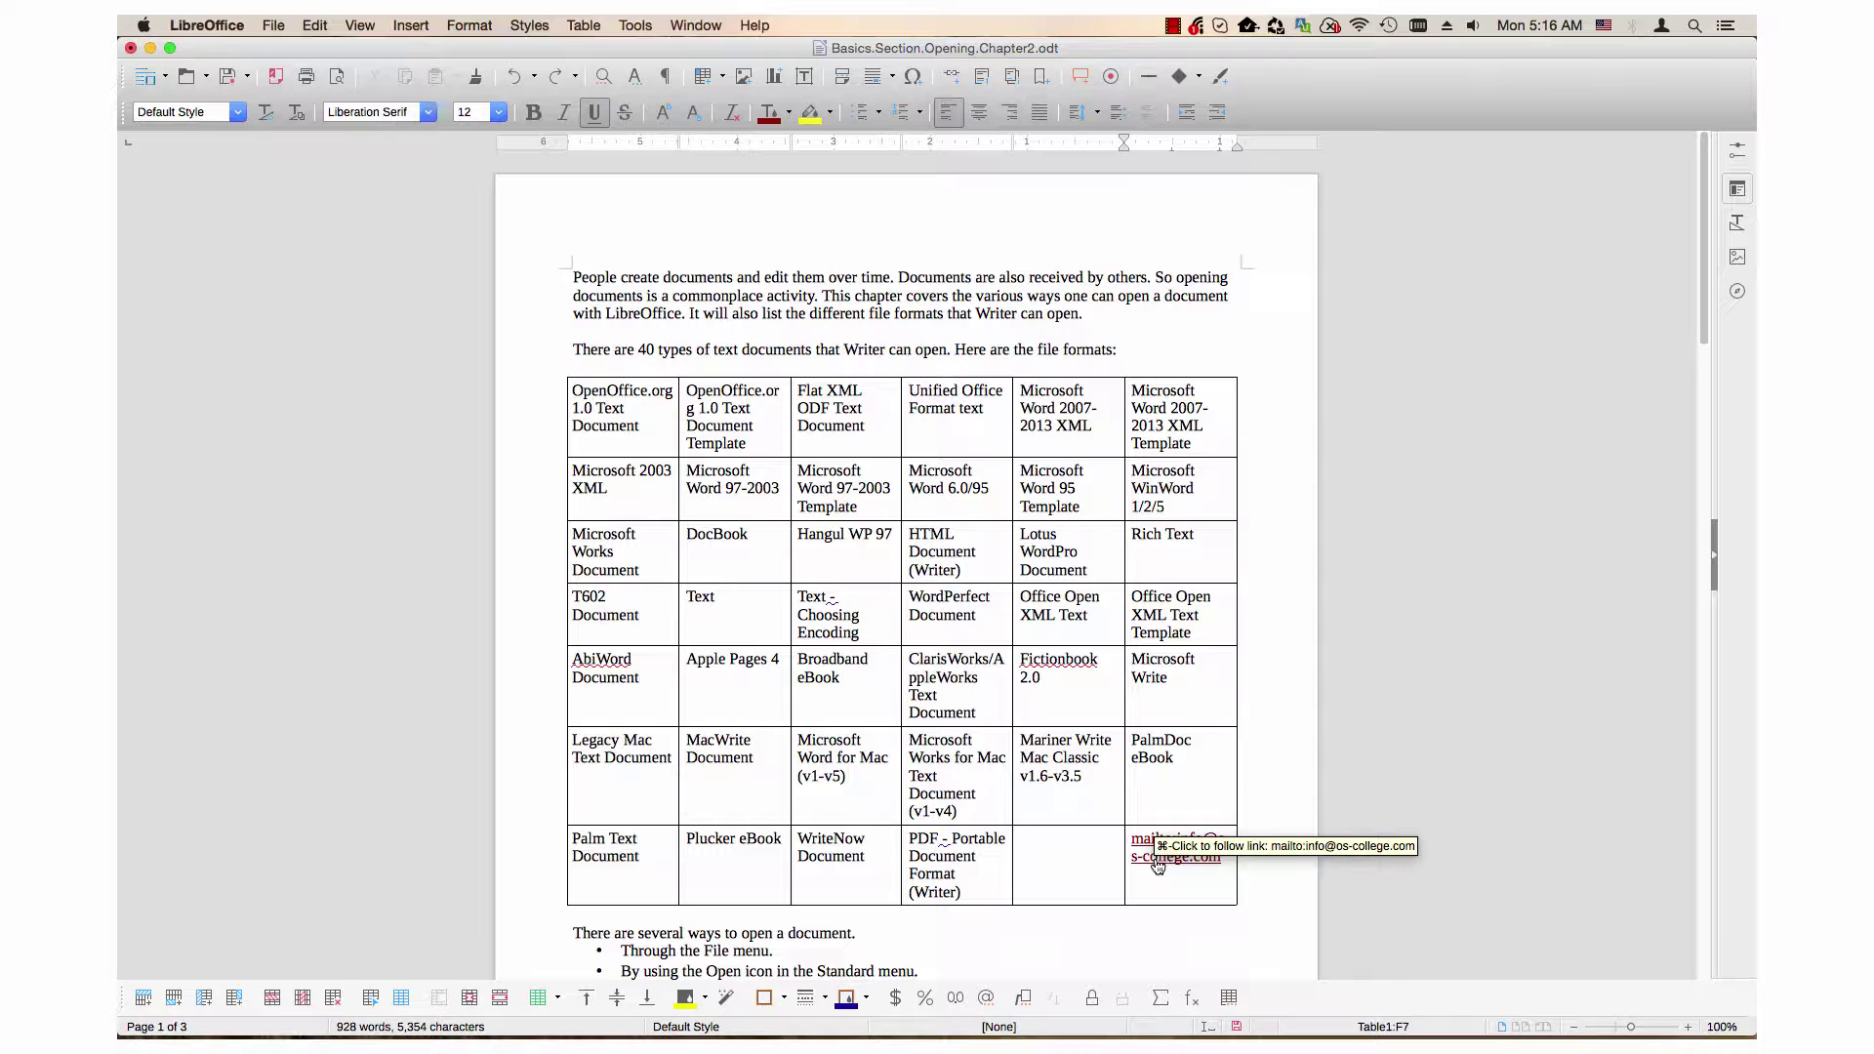
{"action": "left_click", "coordinate": [1158, 864]}
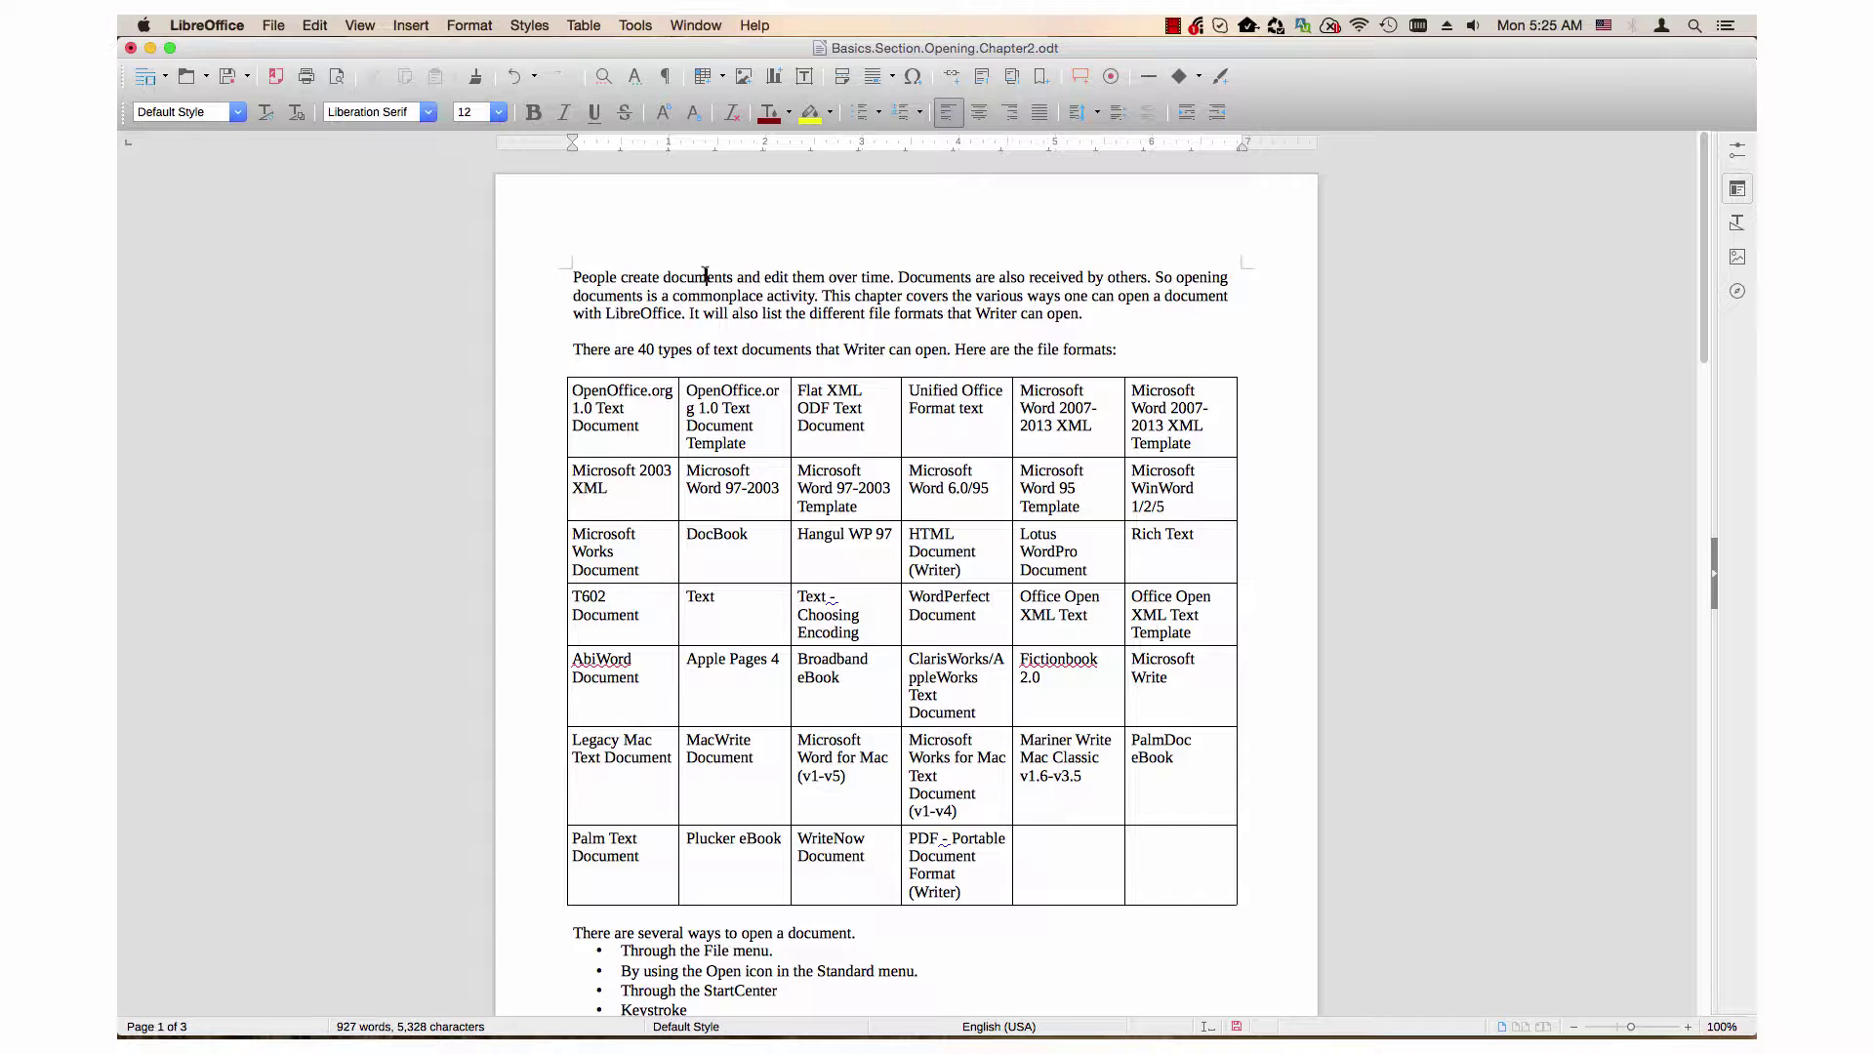
{"action": "double_click", "coordinate": [706, 278]}
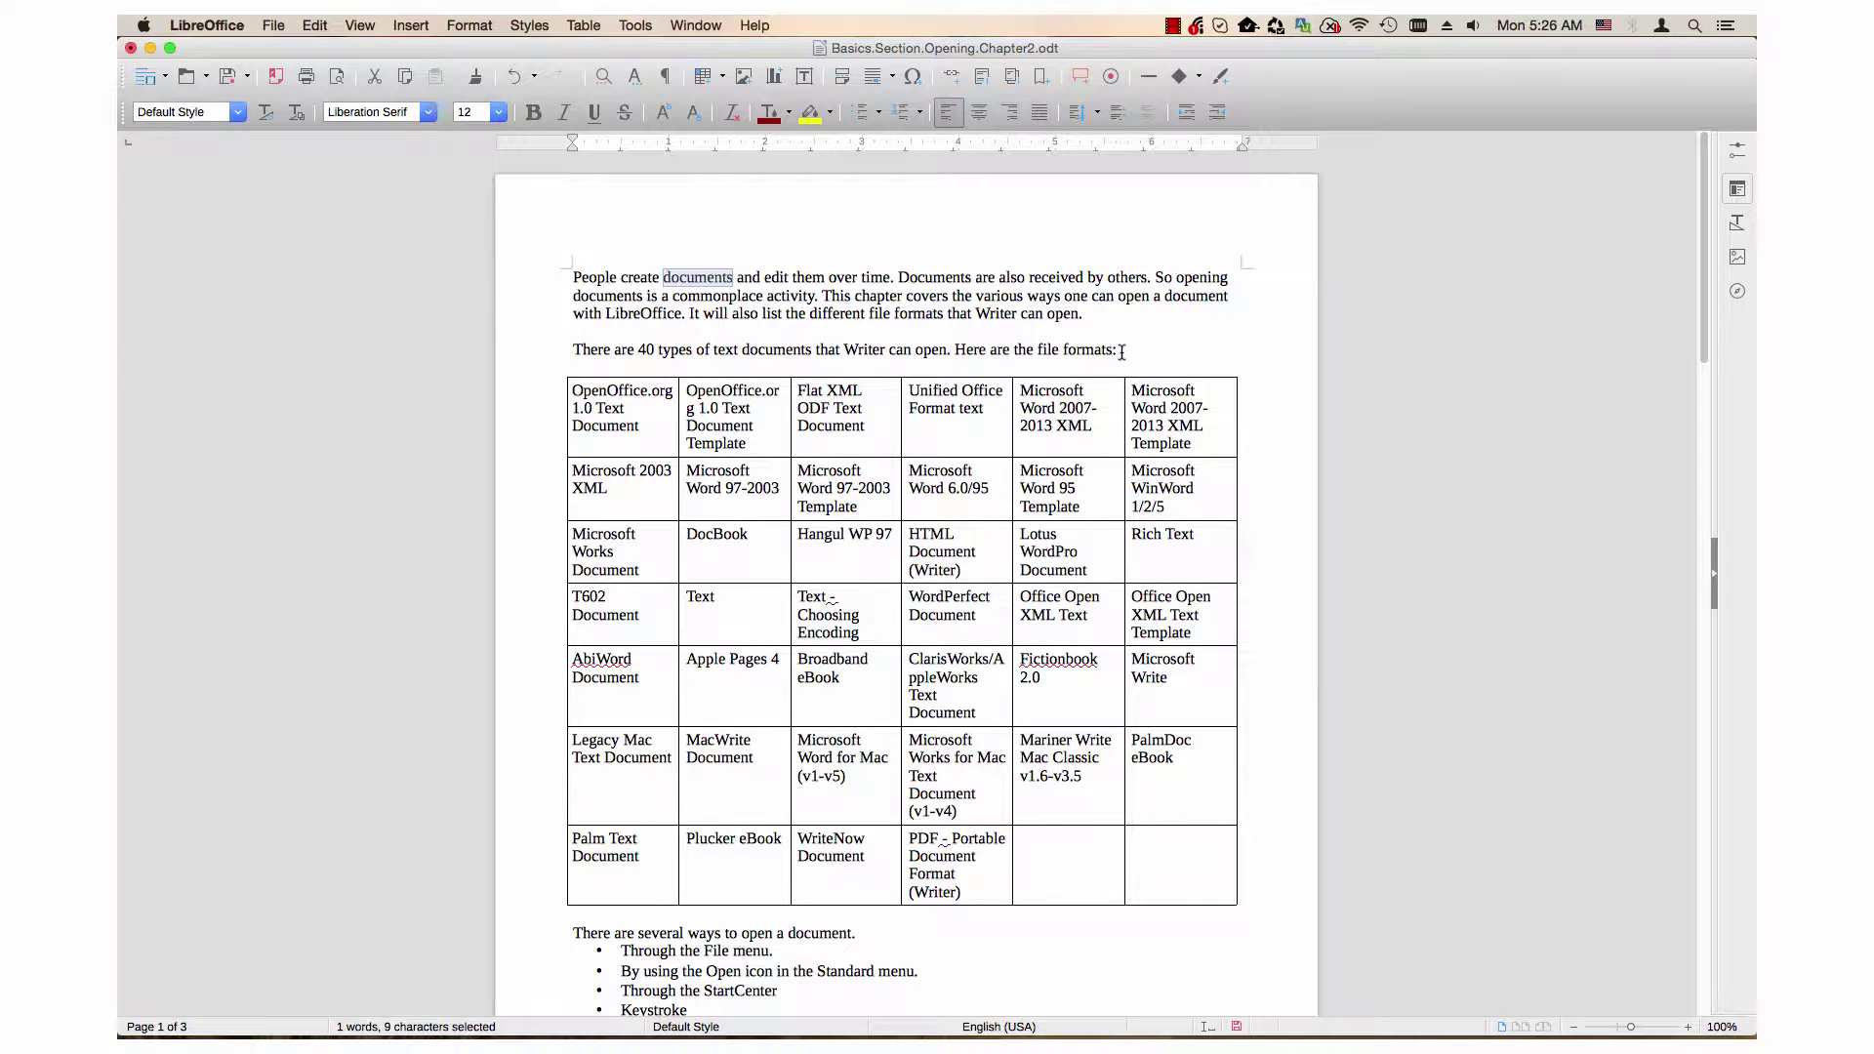
{"action": "left_click", "coordinate": [1121, 352]}
{"action": "double_click", "coordinate": [714, 277]}
{"action": "key", "text": "super+k"}
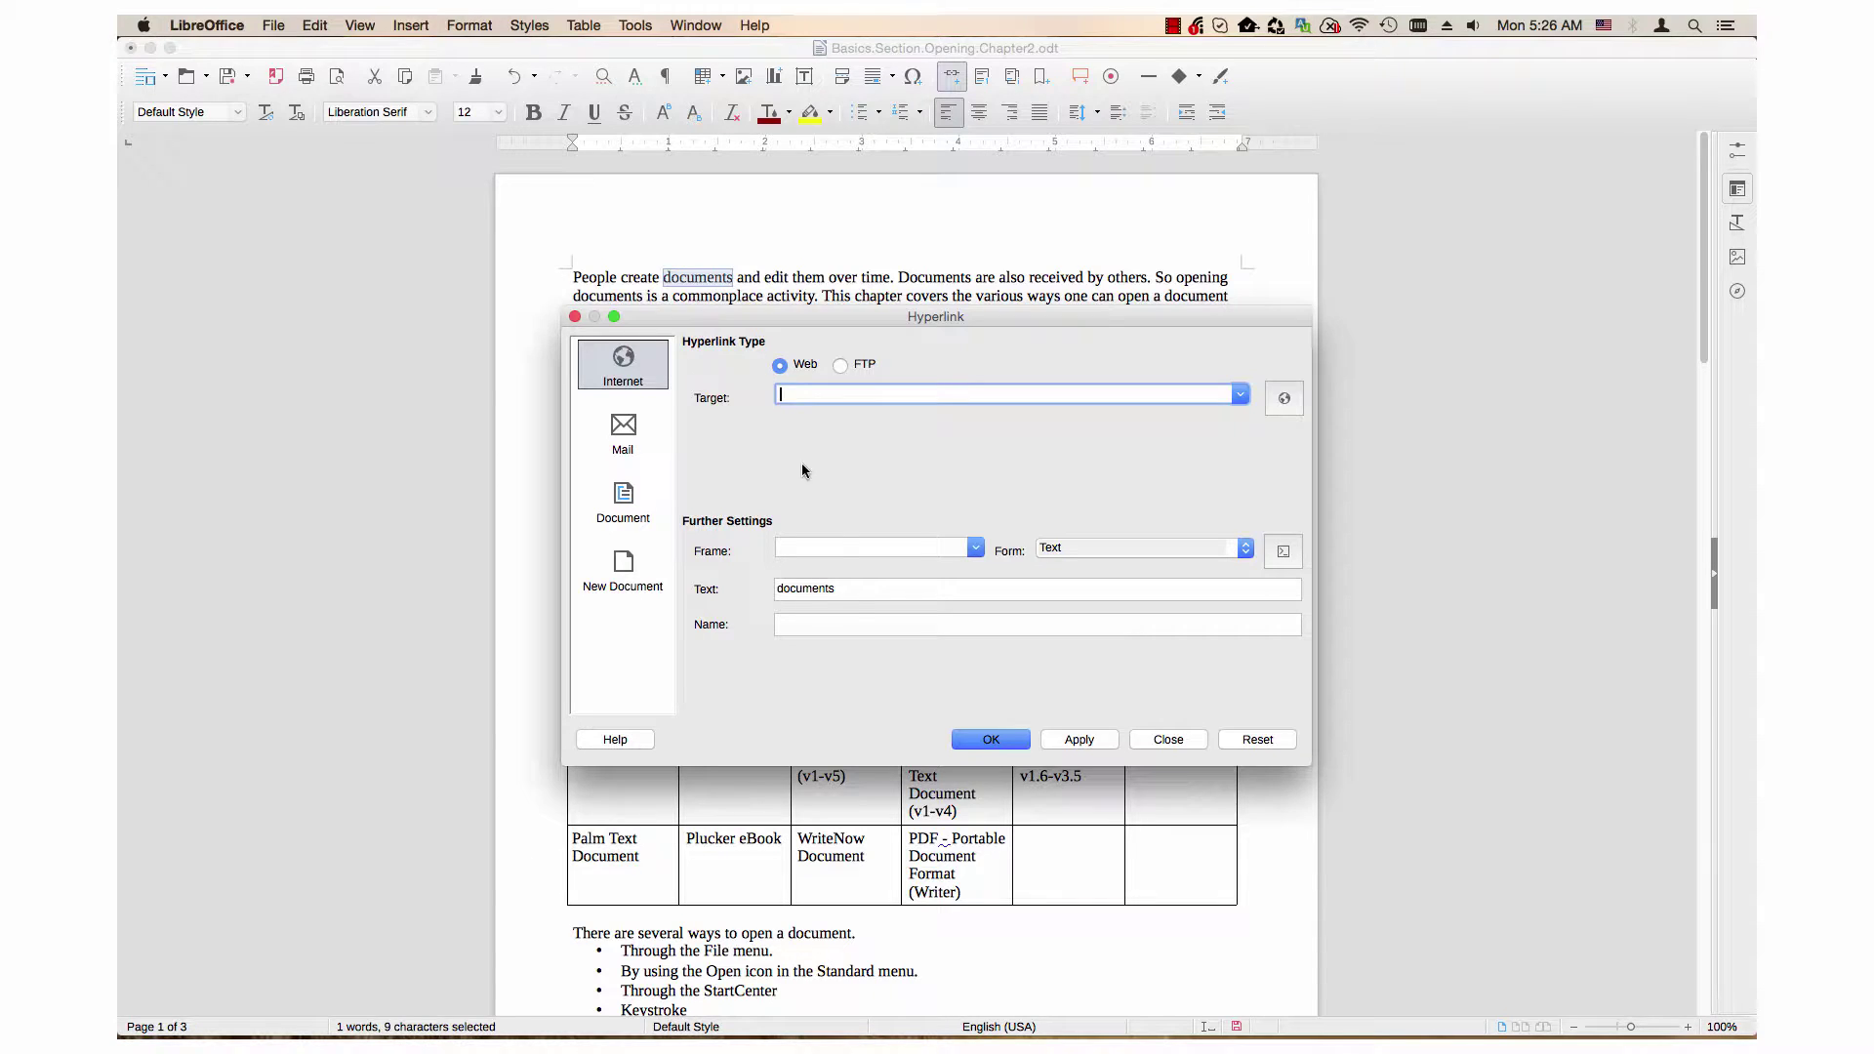
{"action": "left_click", "coordinate": [1166, 740]}
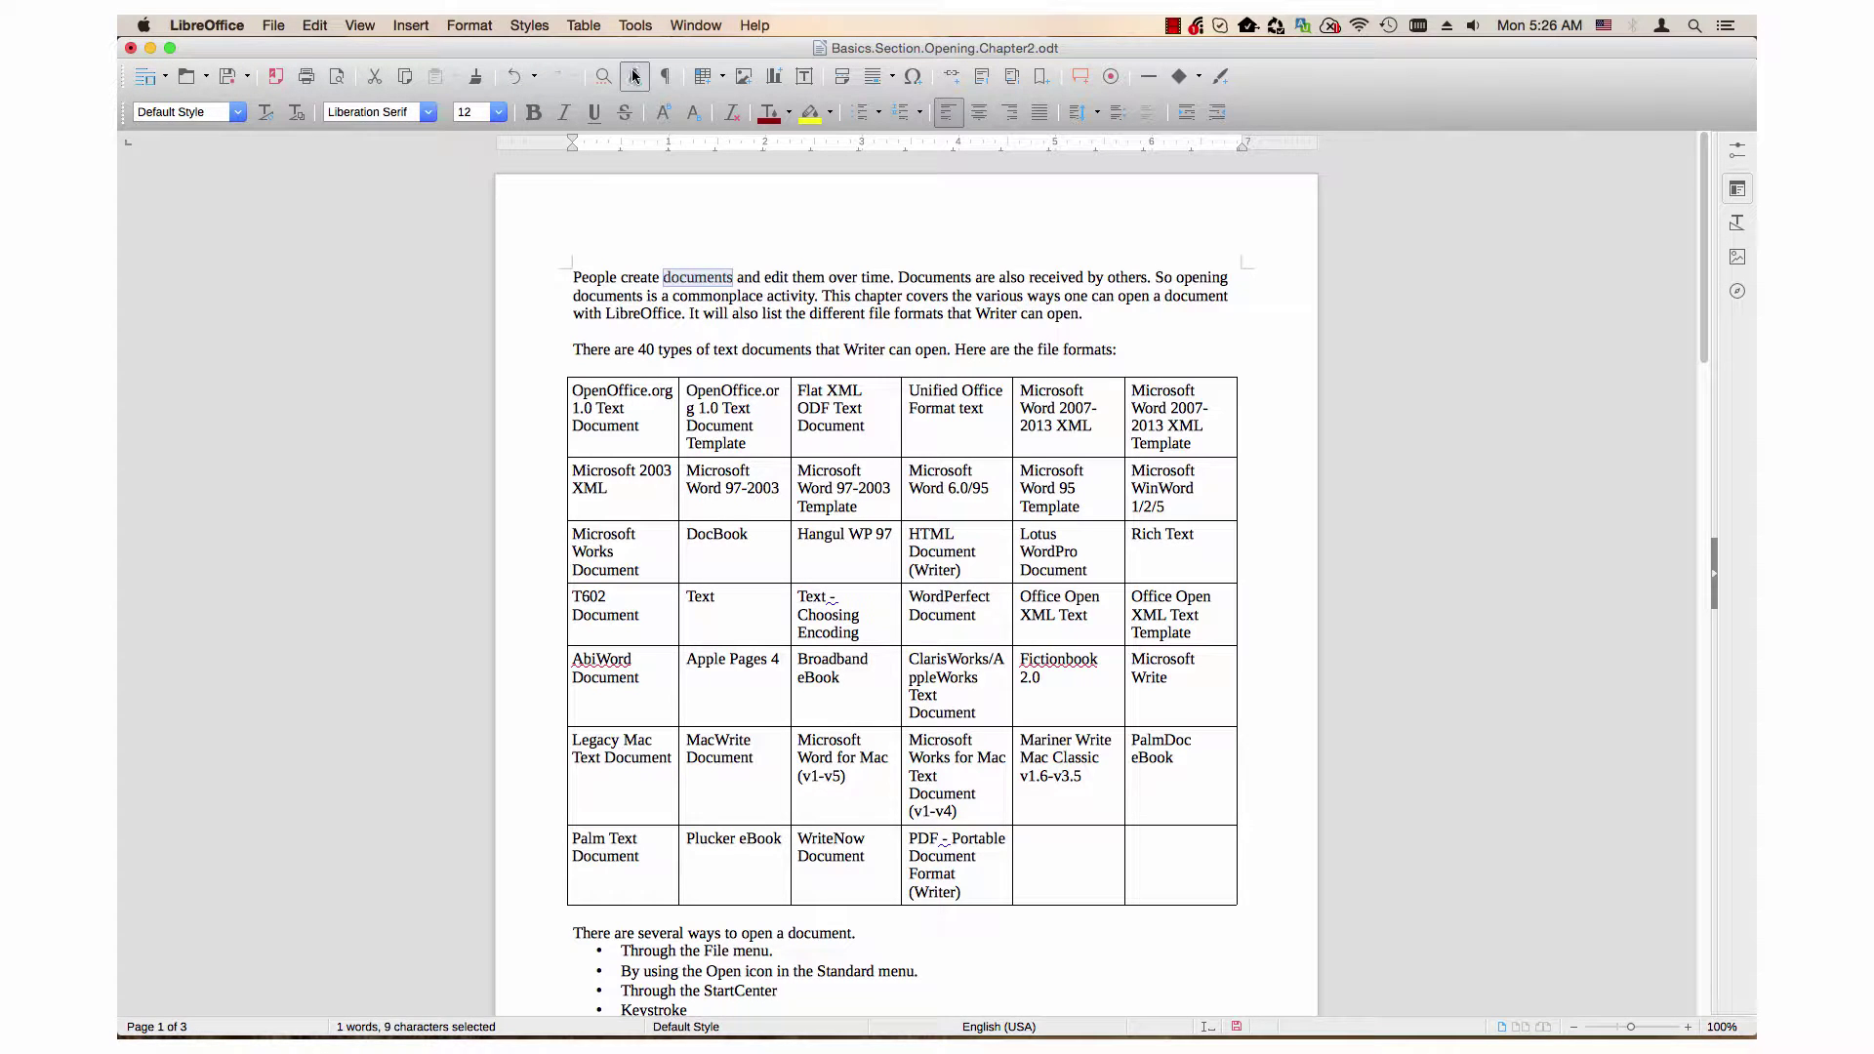
{"action": "left_click", "coordinate": [953, 78]}
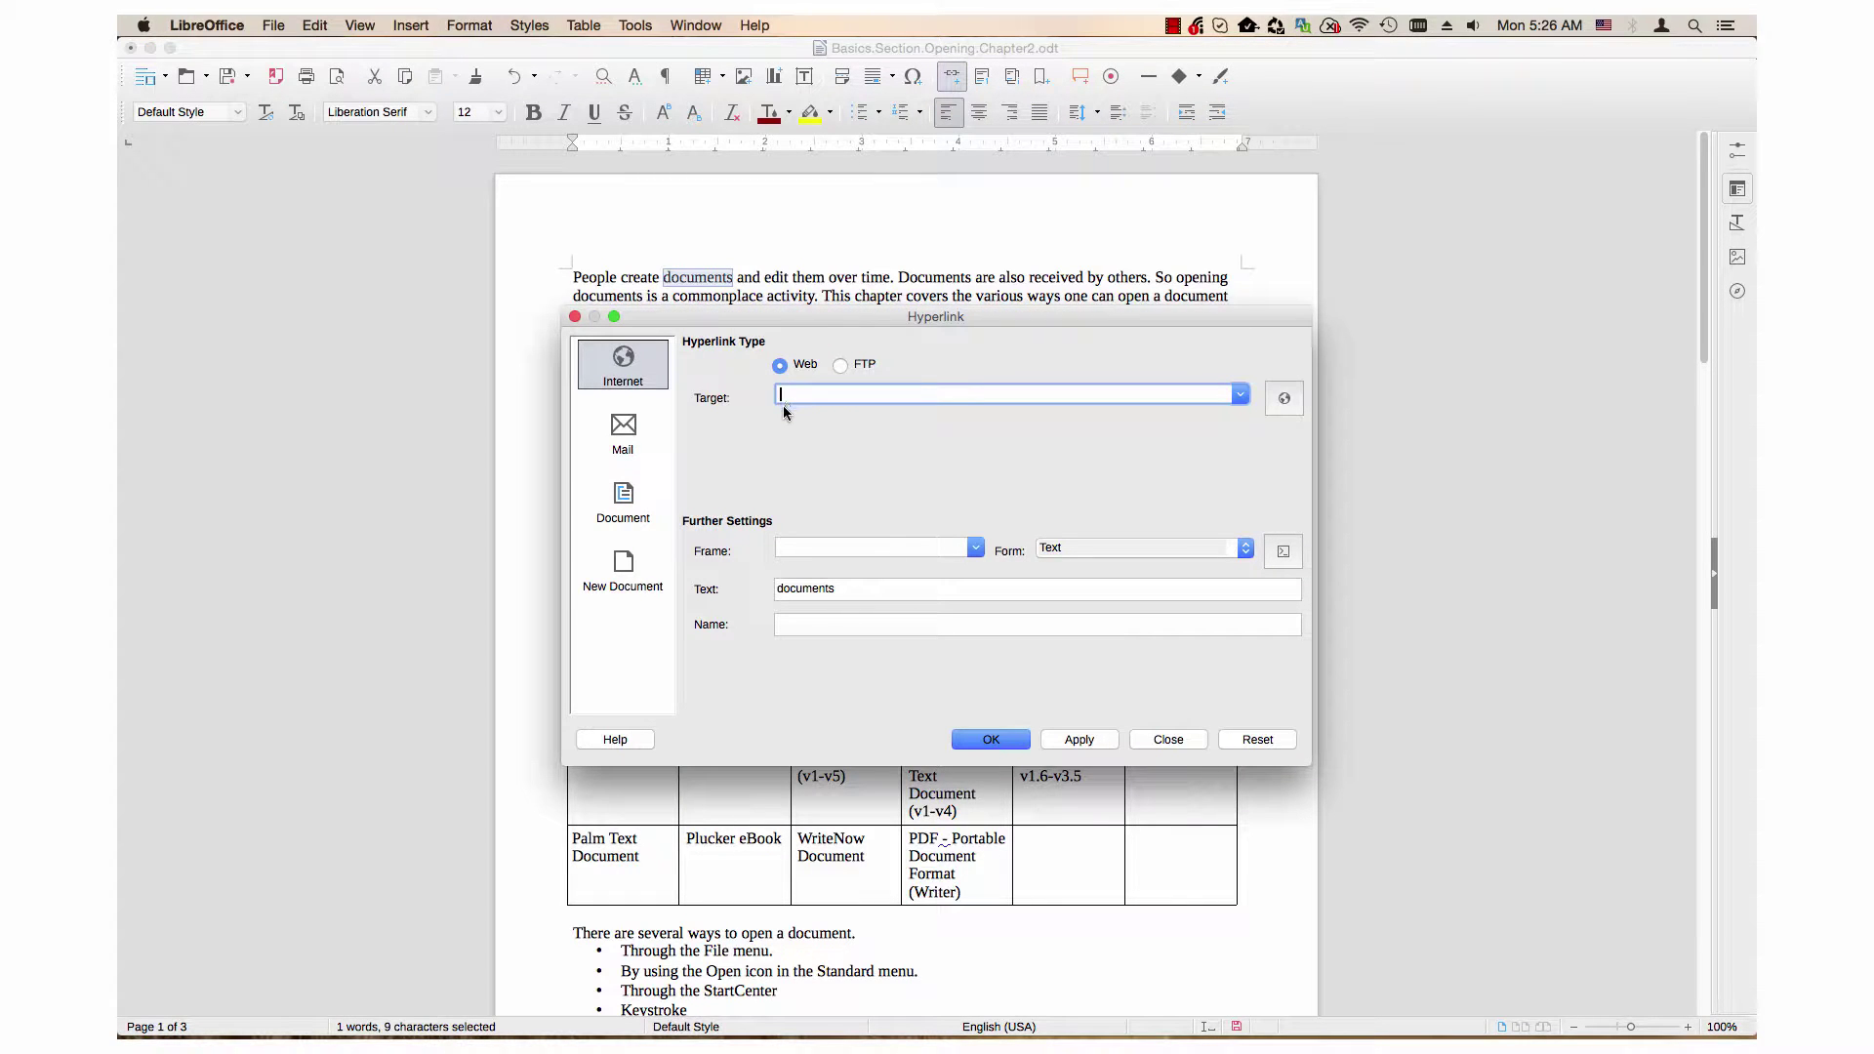
{"action": "left_click", "coordinate": [1168, 740]}
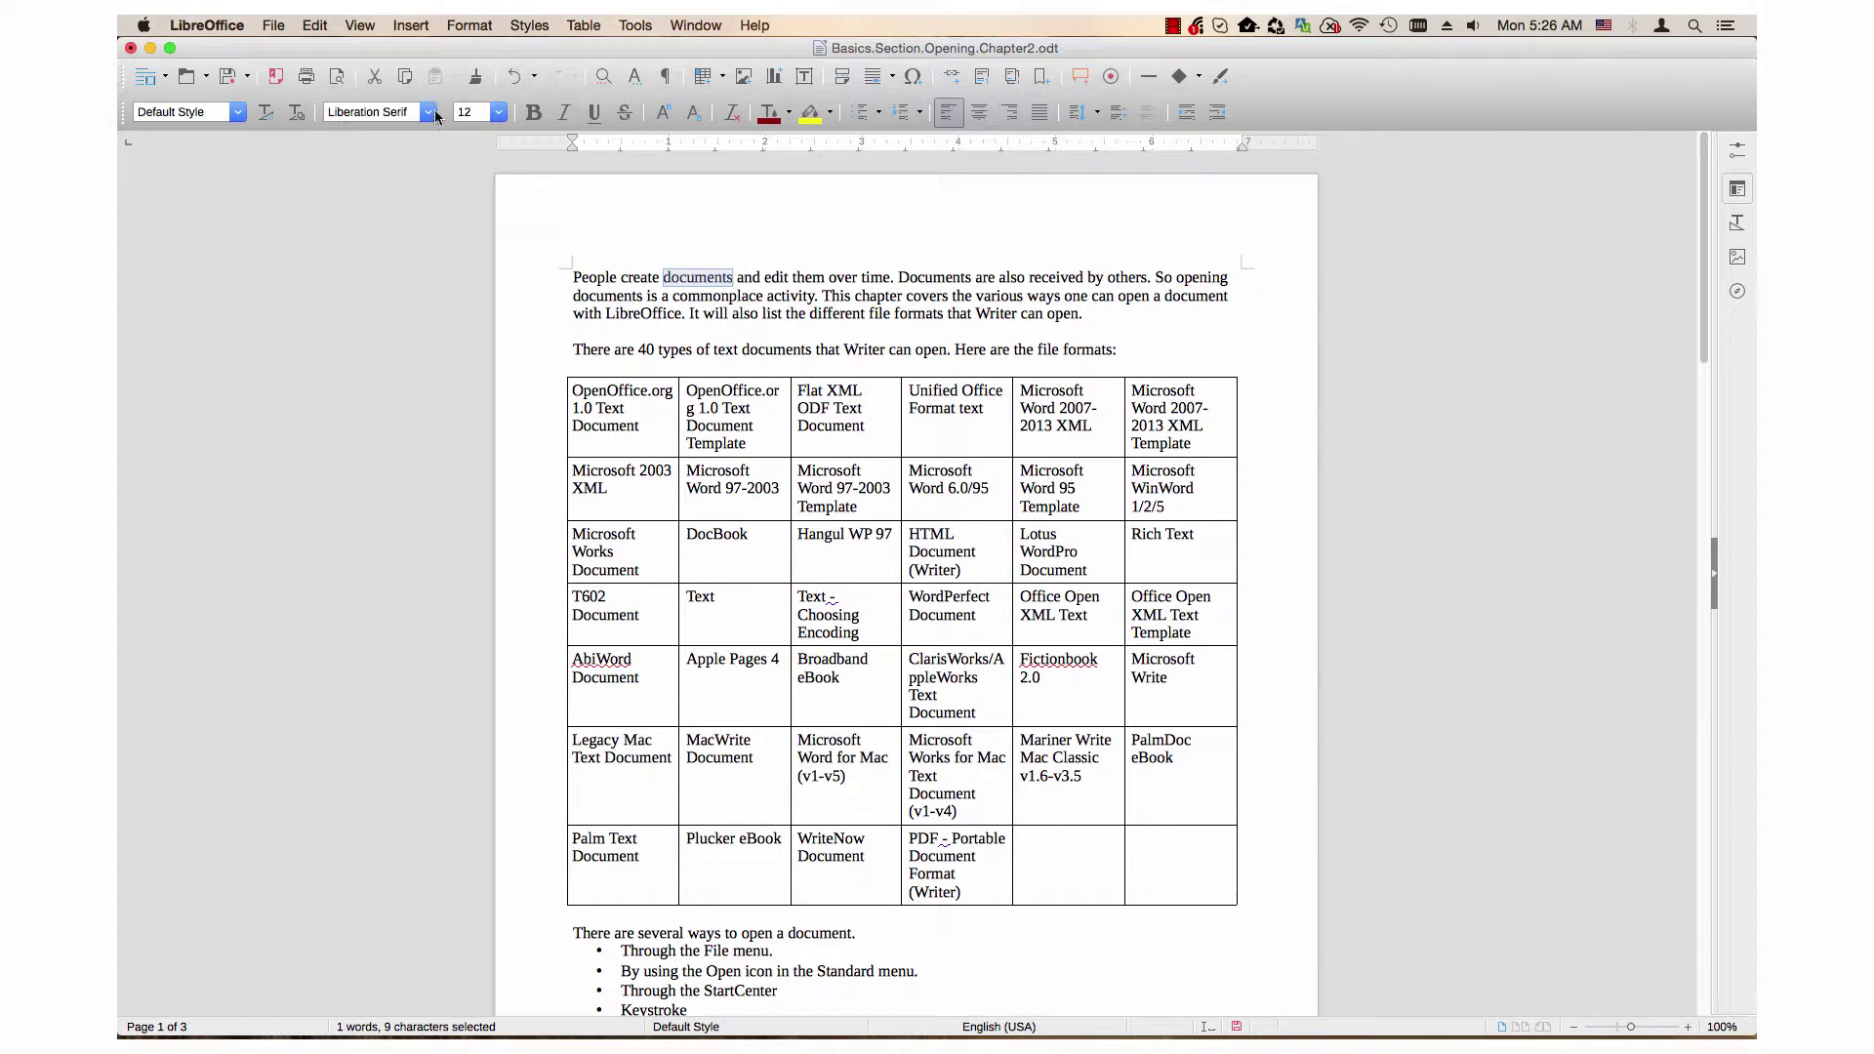
Step: Open the Hyperlink dialog for the word 'documents' from the Insert menu
{"action": "left_click", "coordinate": [411, 25]}
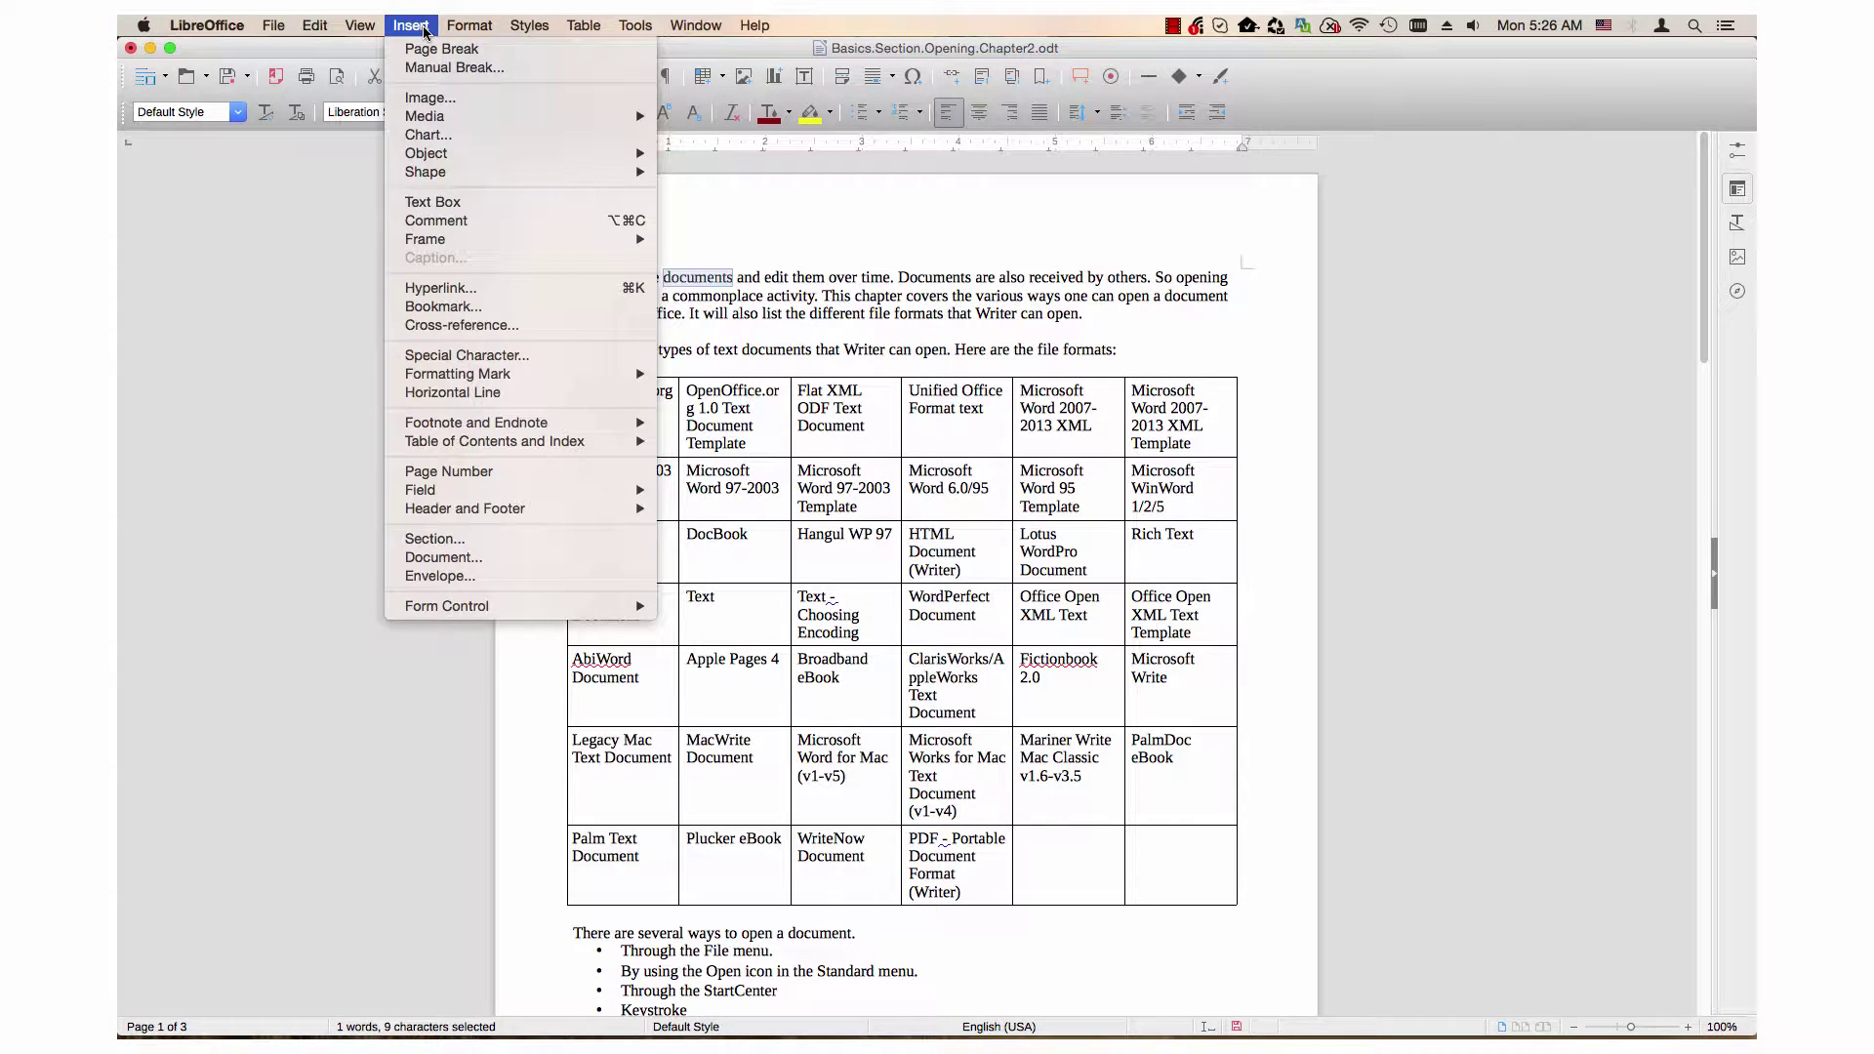
{"action": "left_click", "coordinate": [455, 291]}
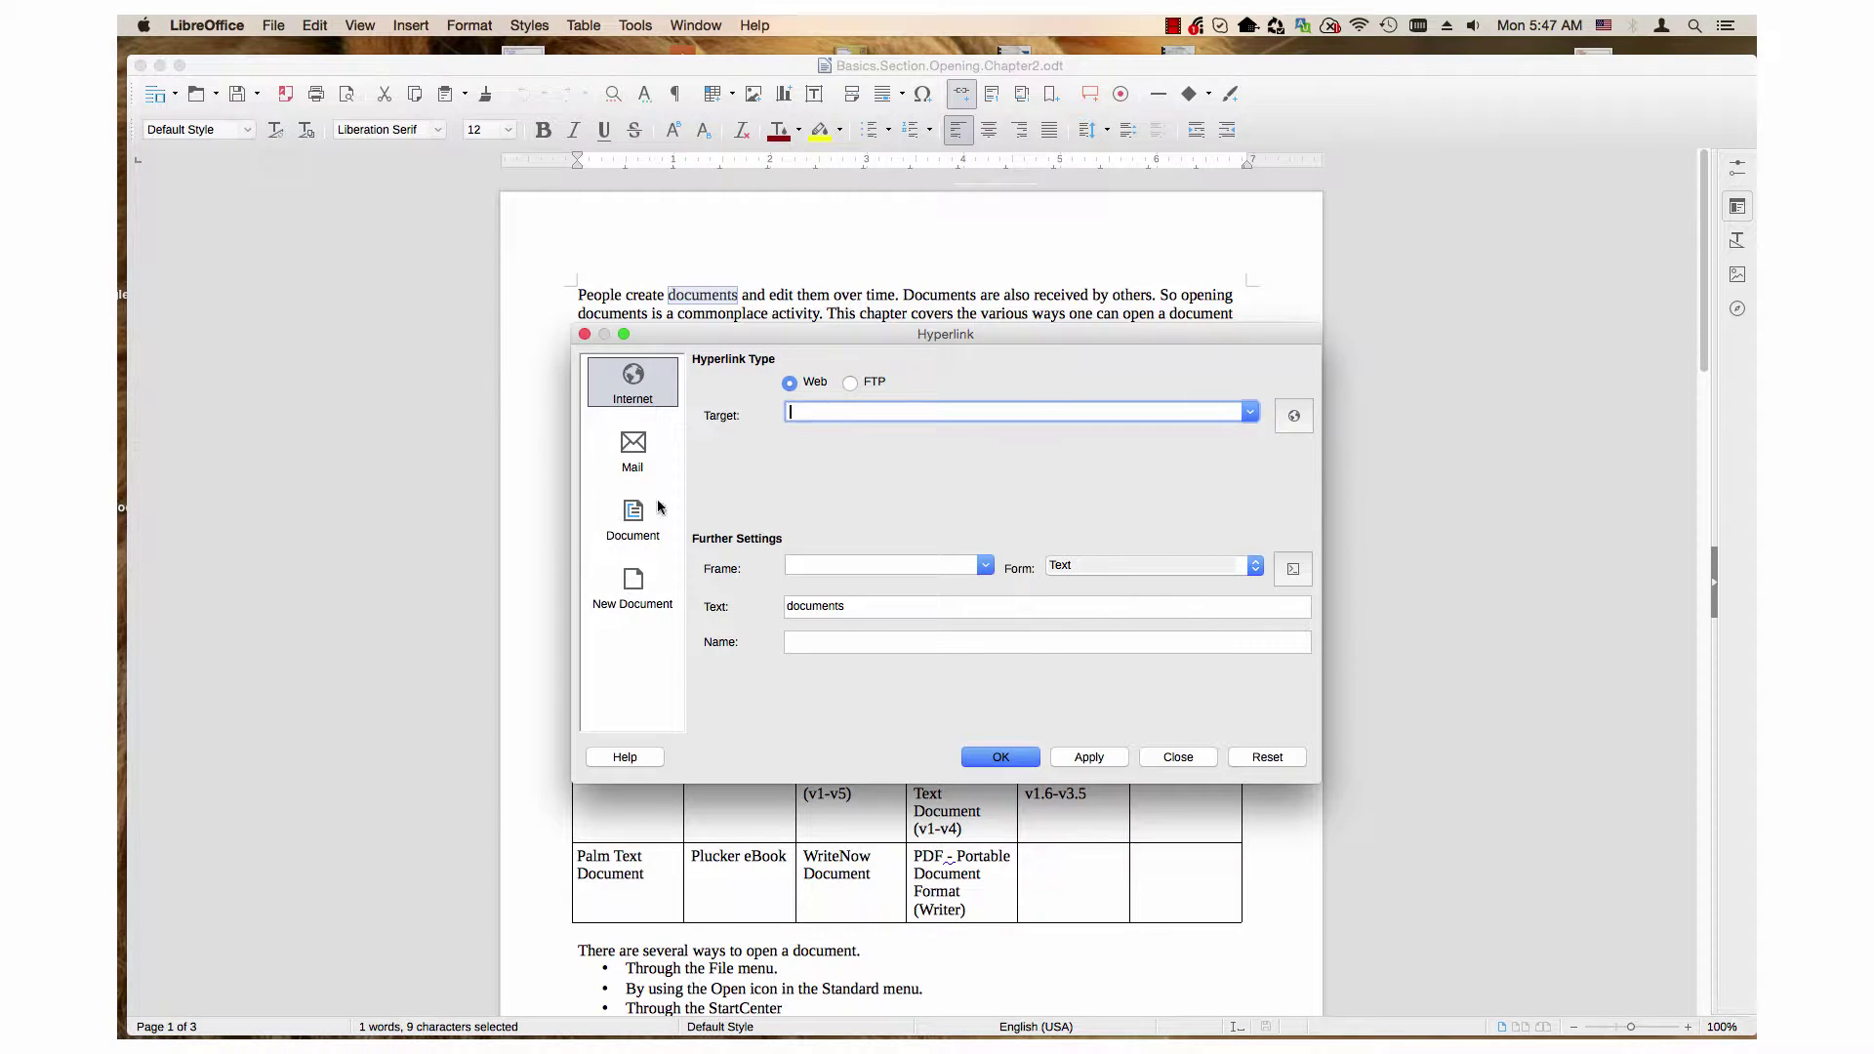
Step: Switch the hyperlink to Mail and enter two comma-separated recipient e-mail addresses
{"action": "left_click", "coordinate": [633, 456]}
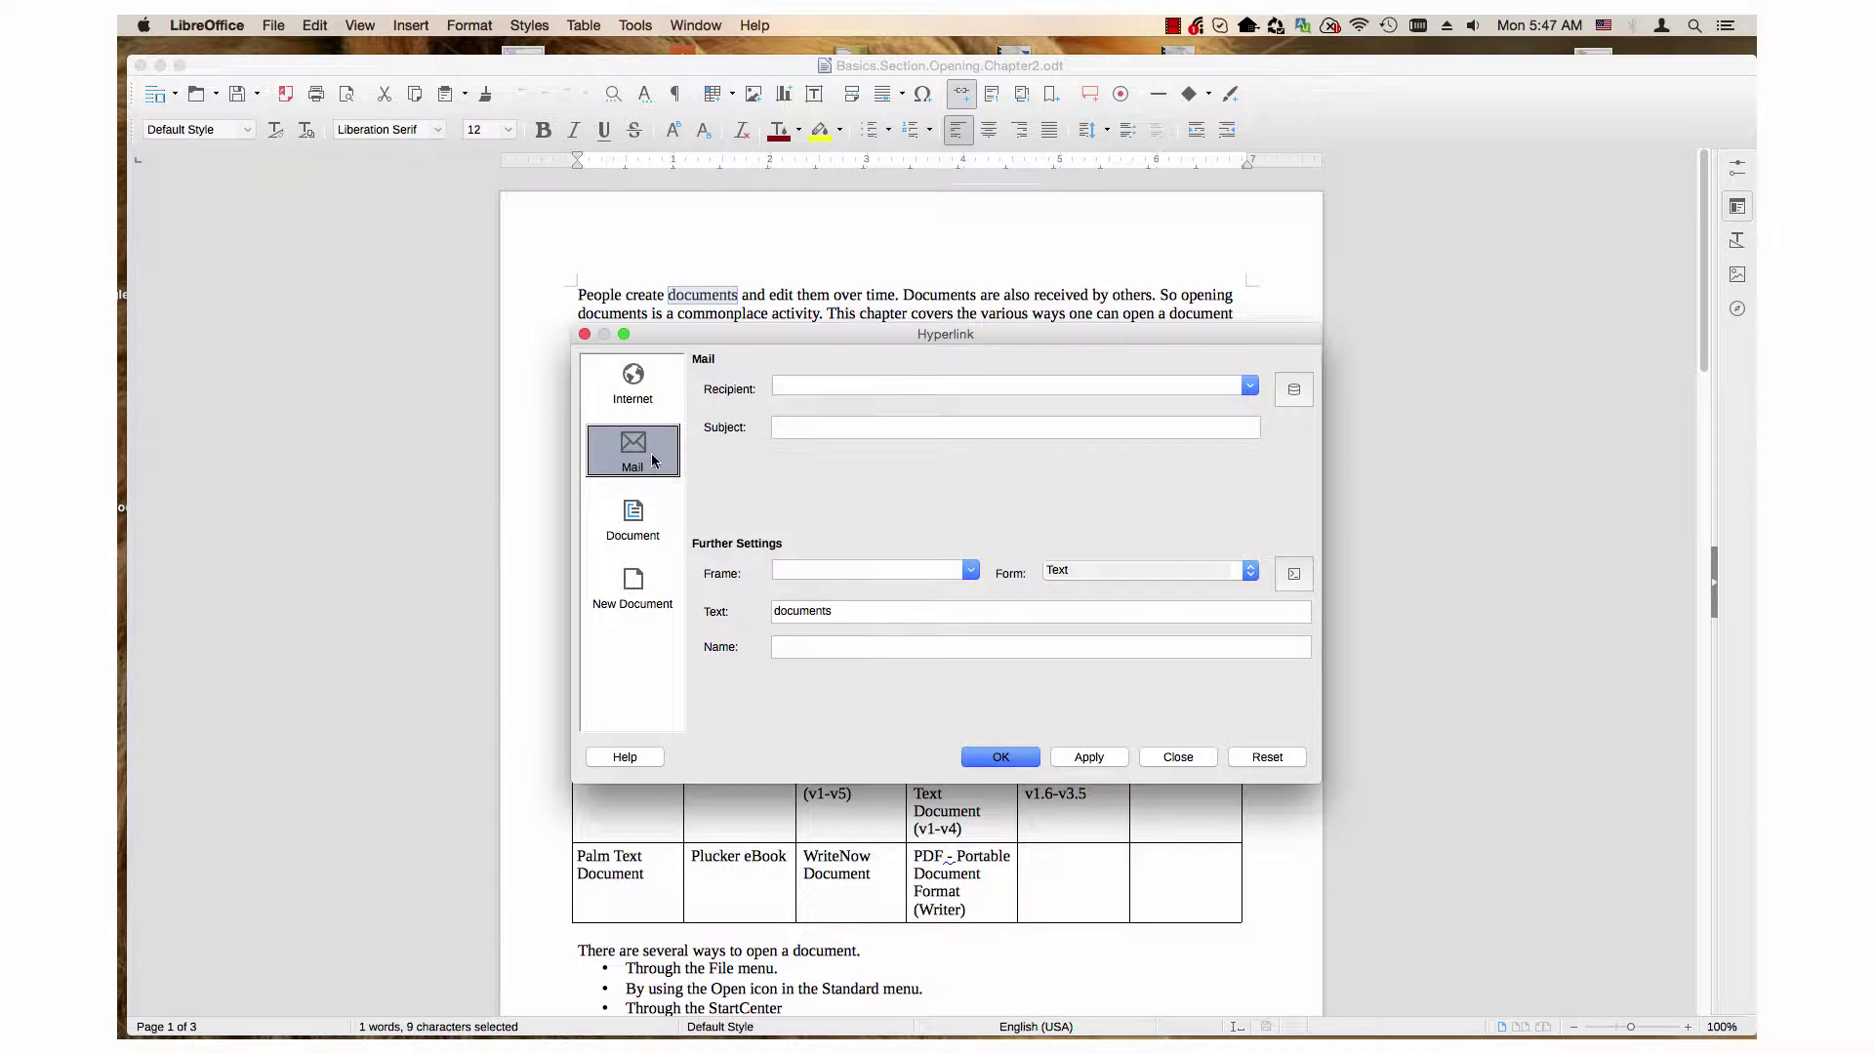
{"action": "left_click", "coordinate": [807, 382]}
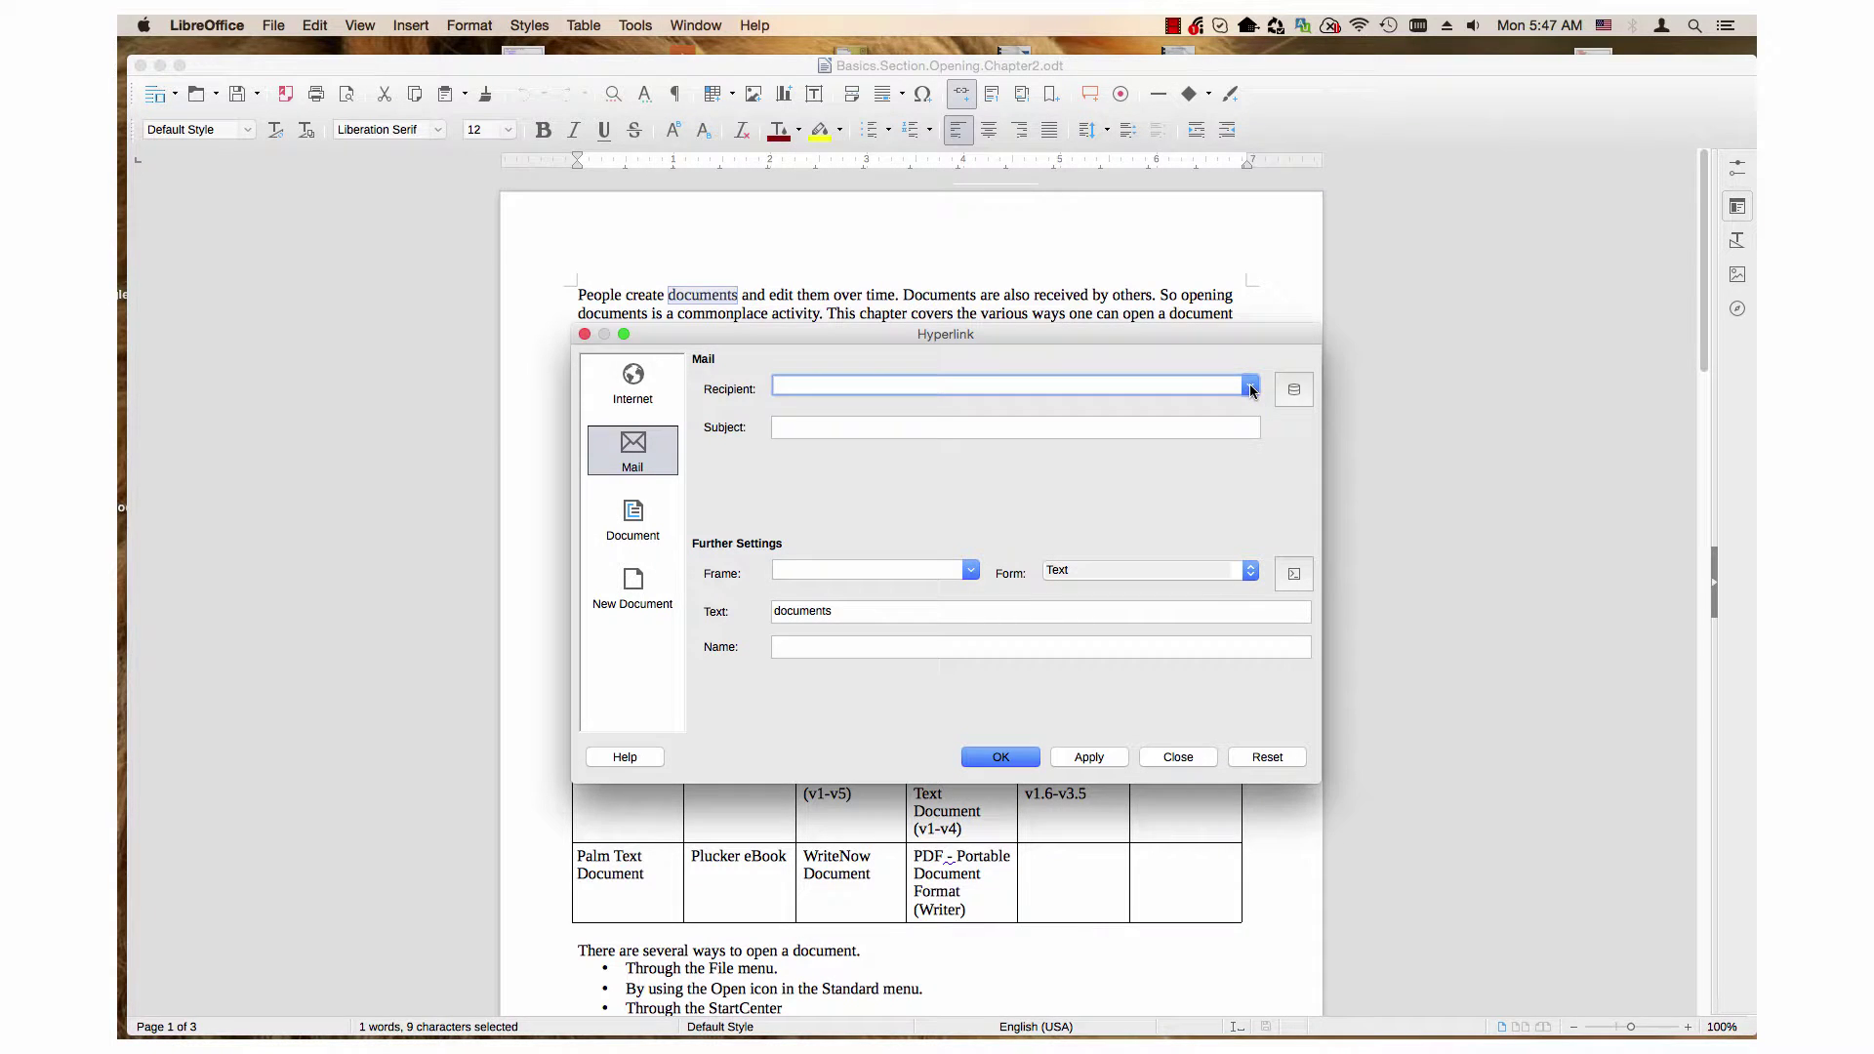
{"action": "left_click", "coordinate": [1250, 387]}
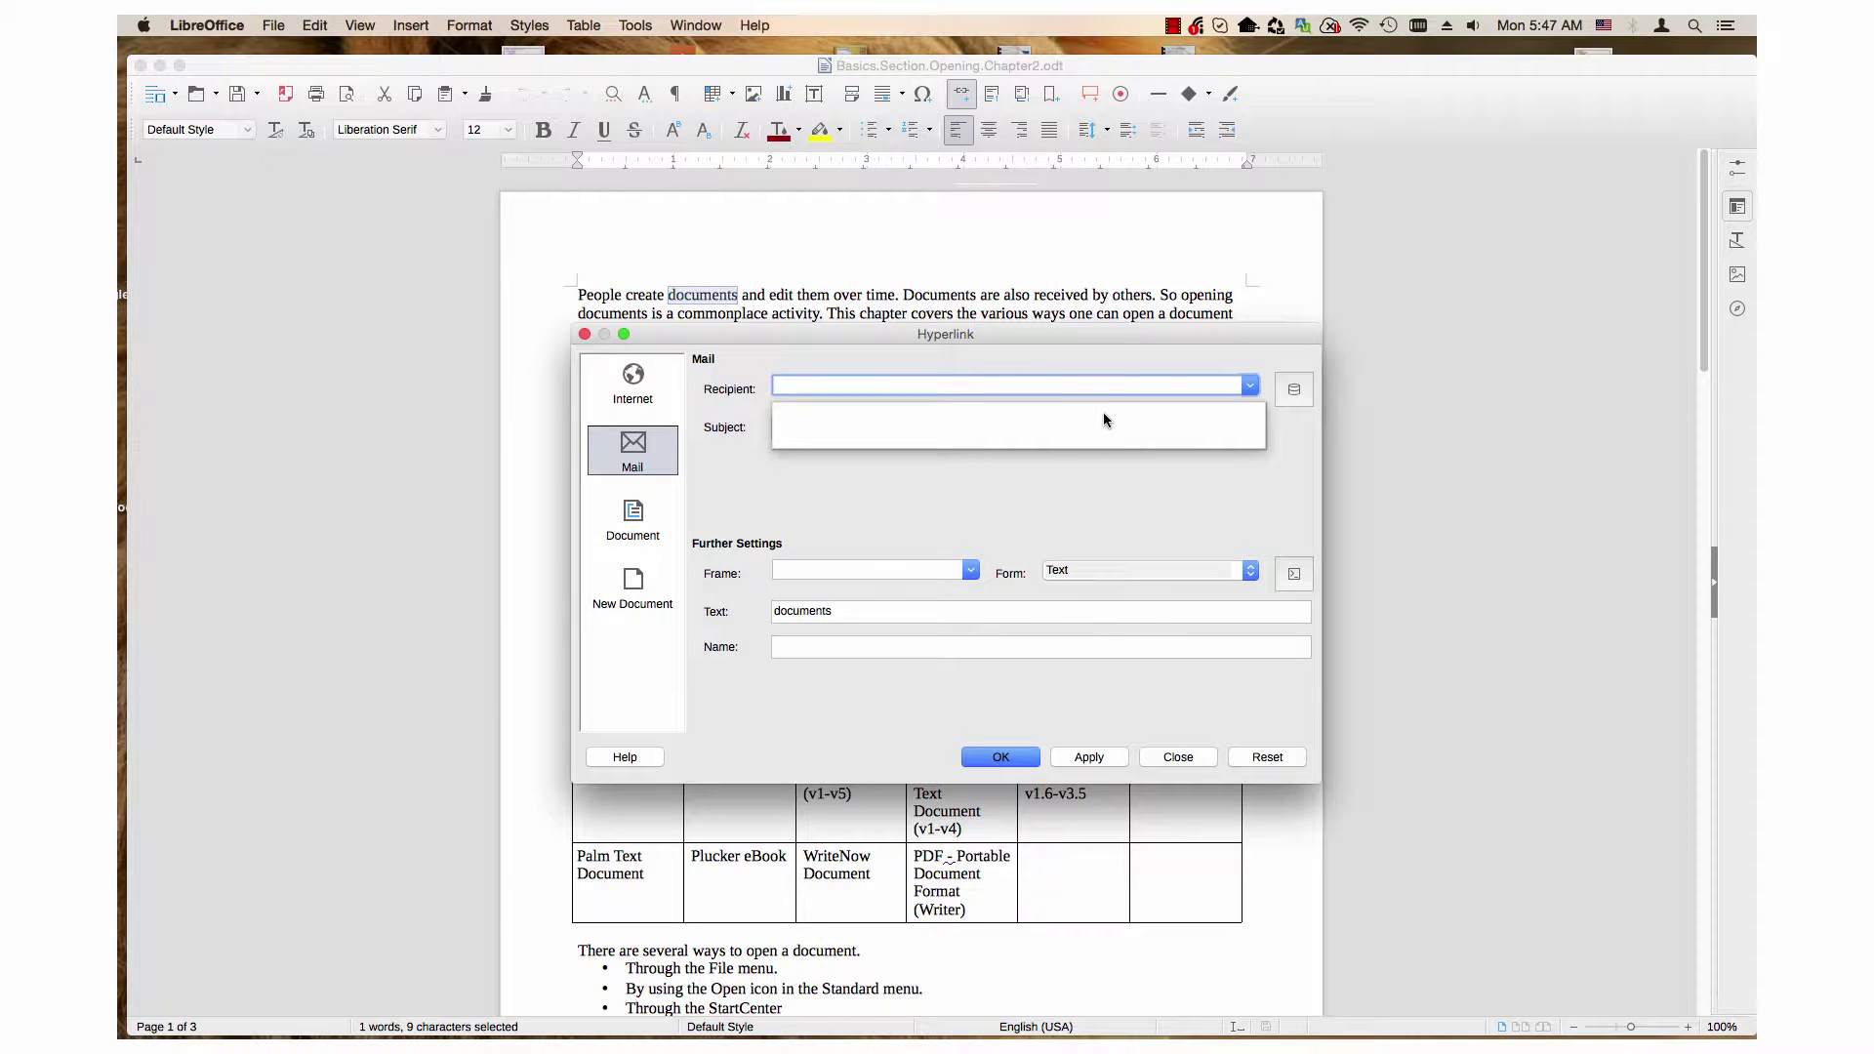
{"action": "left_click", "coordinate": [1070, 388]}
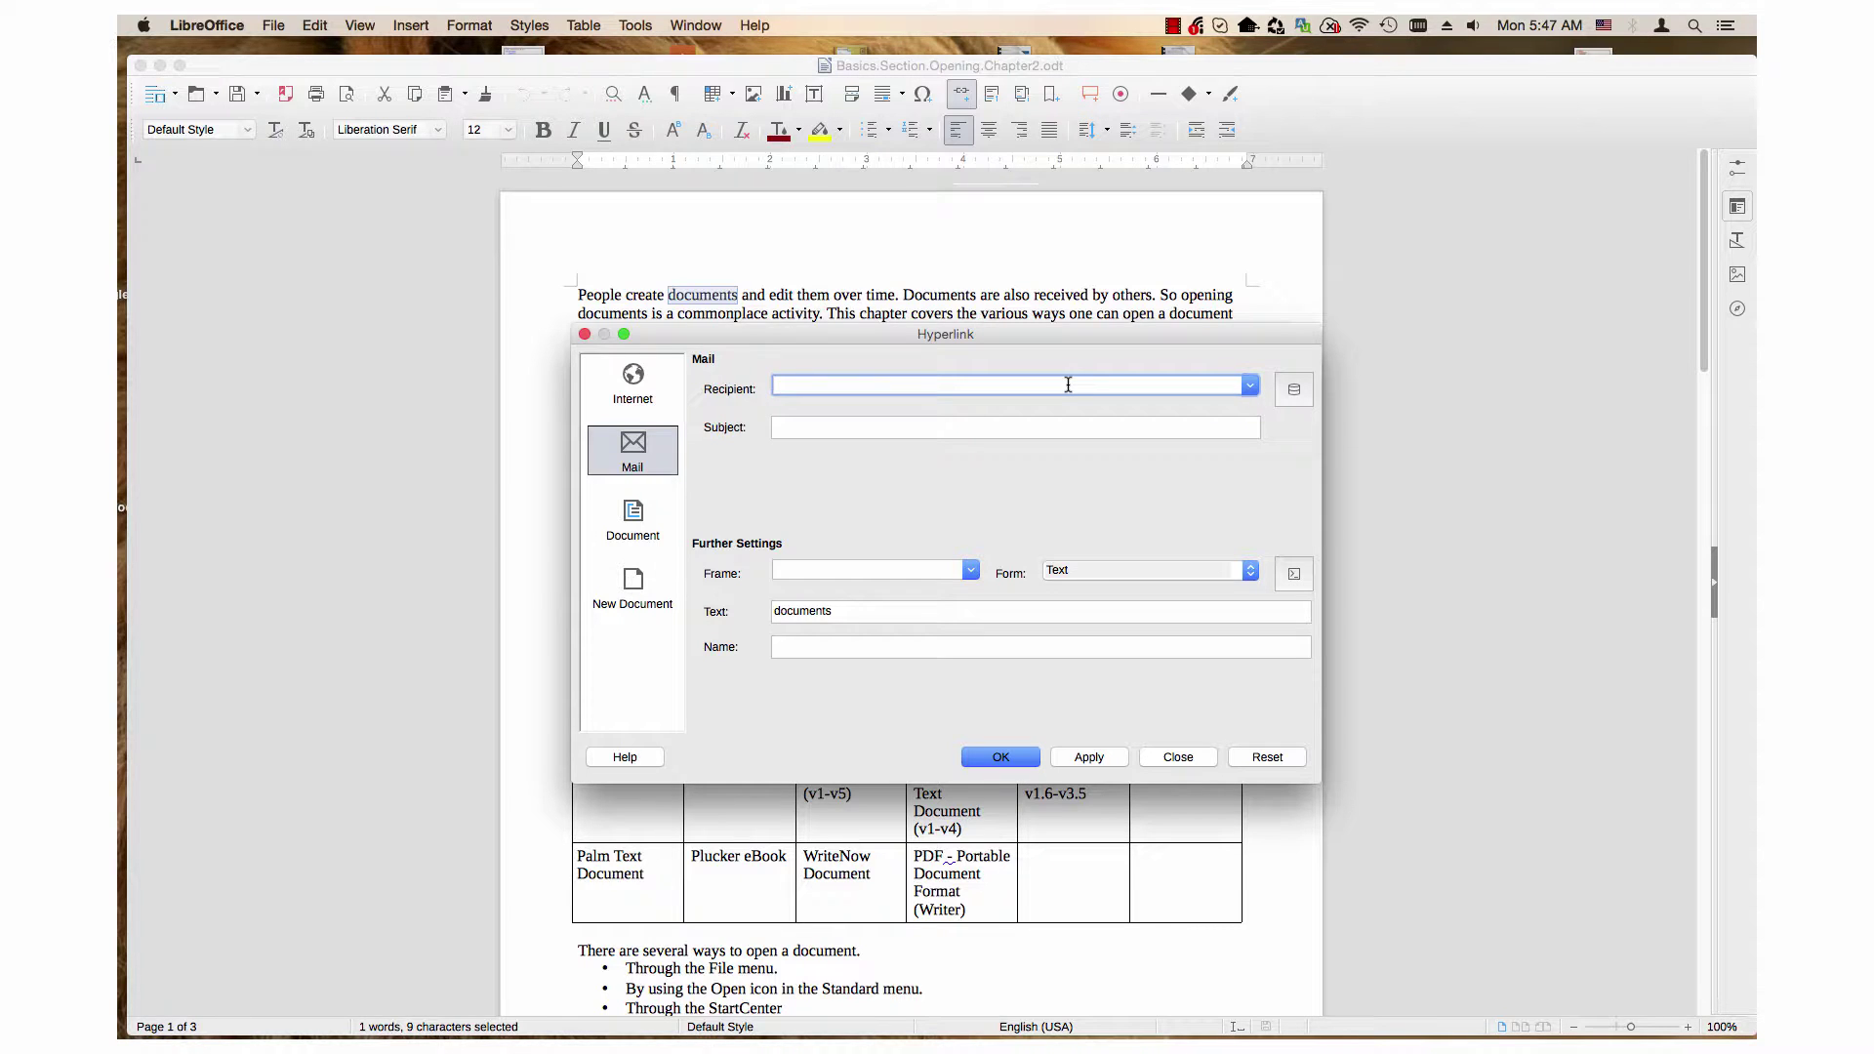
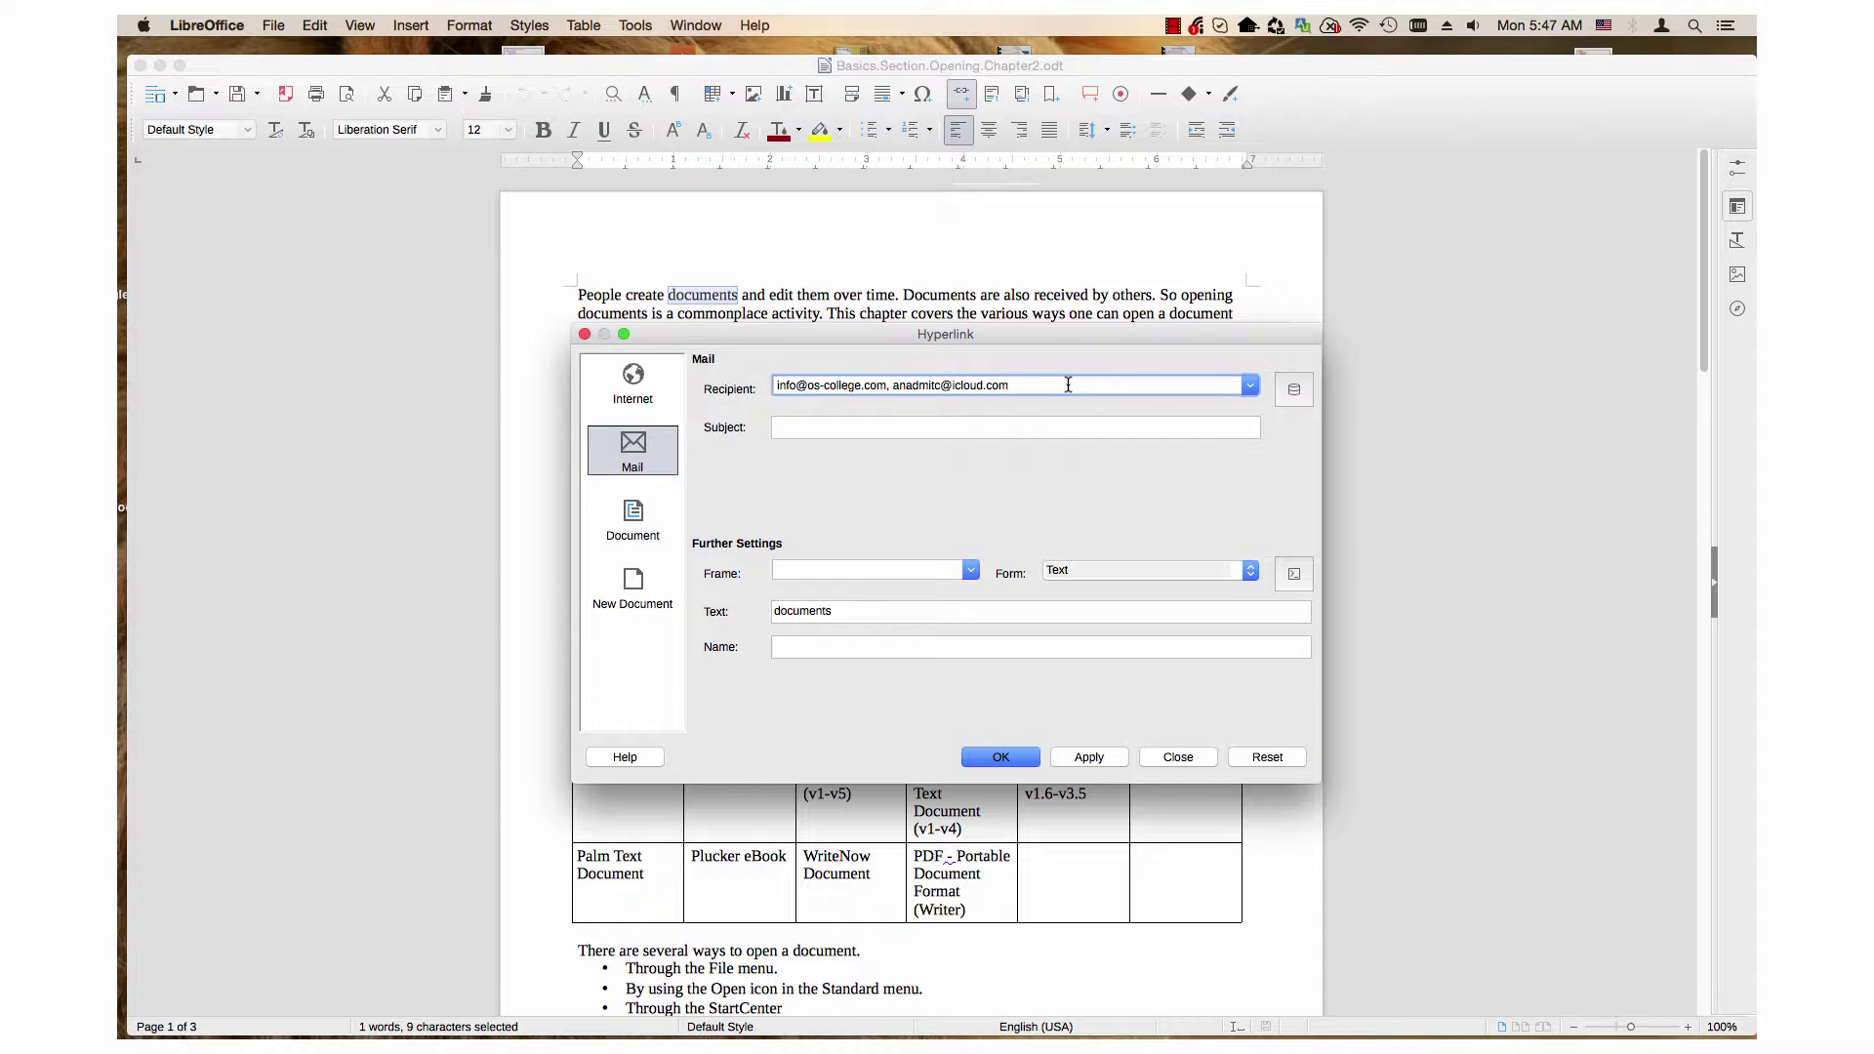
Step: Paste the Email address from the Bibliography biblio table as the third recipient
{"action": "left_click", "coordinate": [1296, 391]}
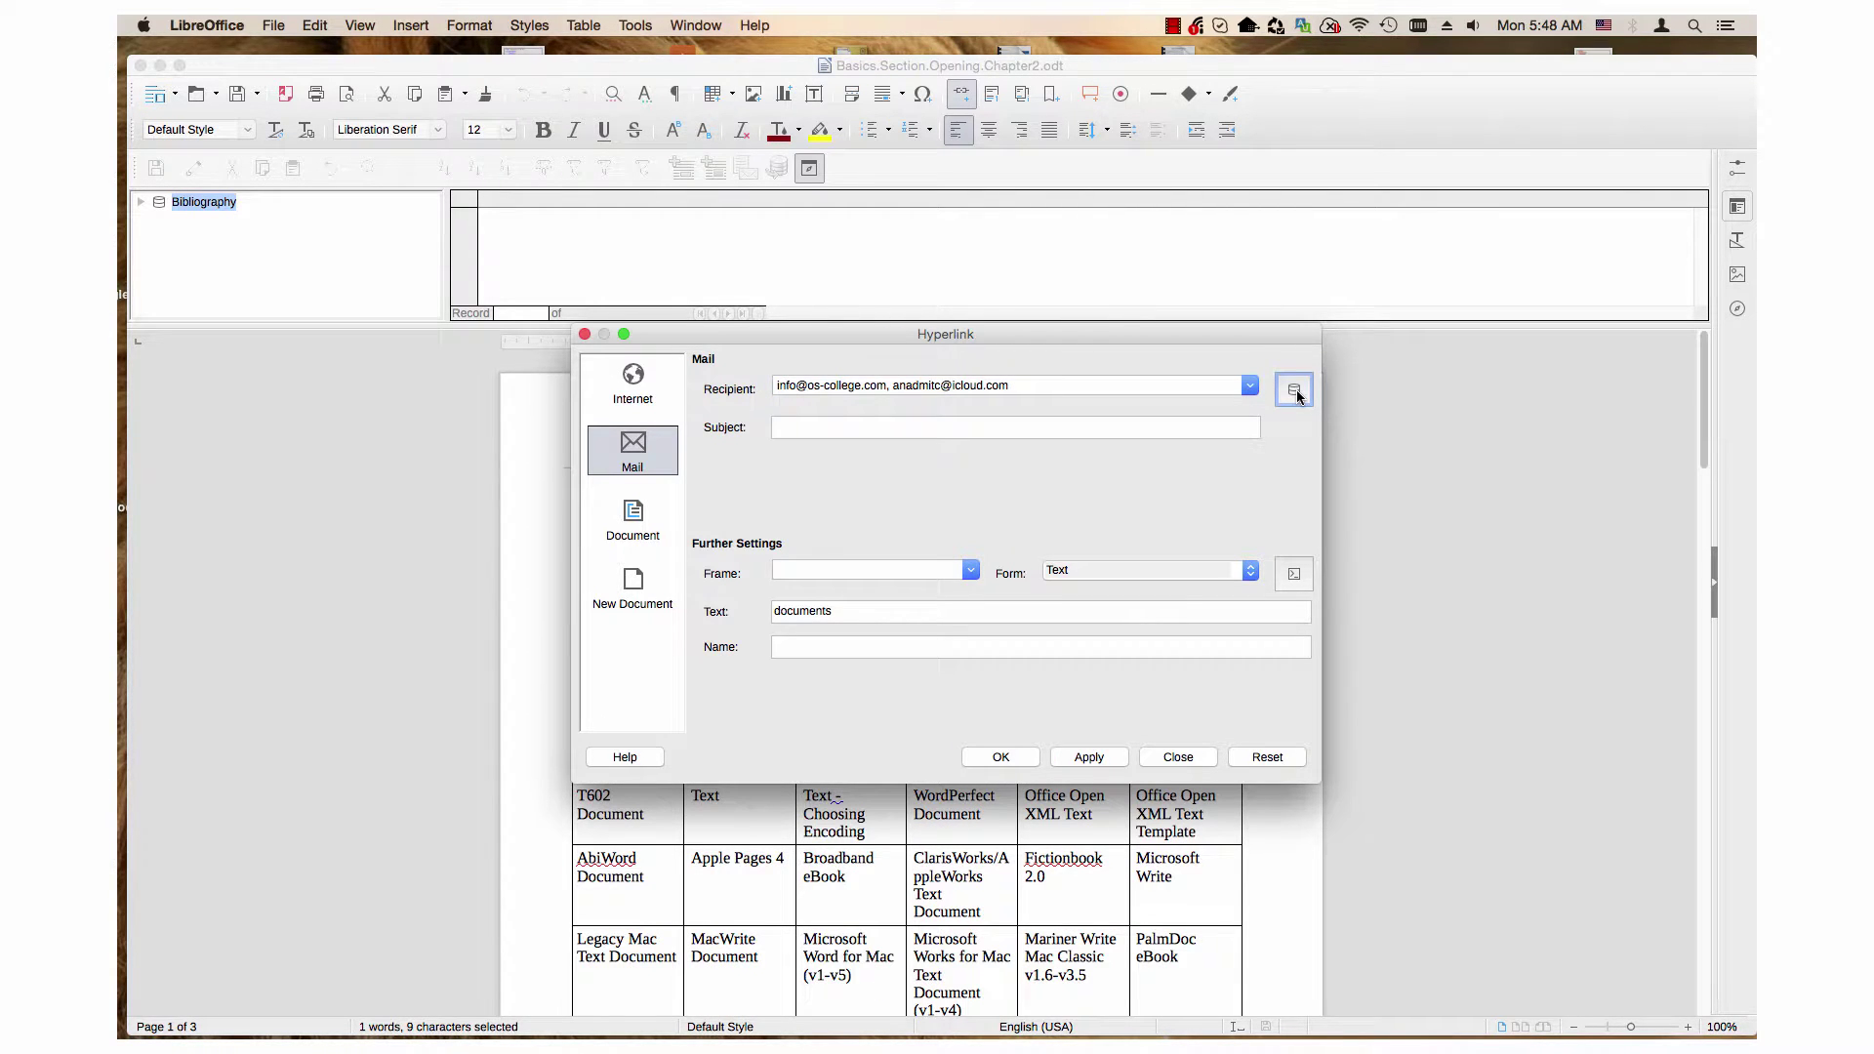
{"action": "left_click", "coordinate": [139, 202]}
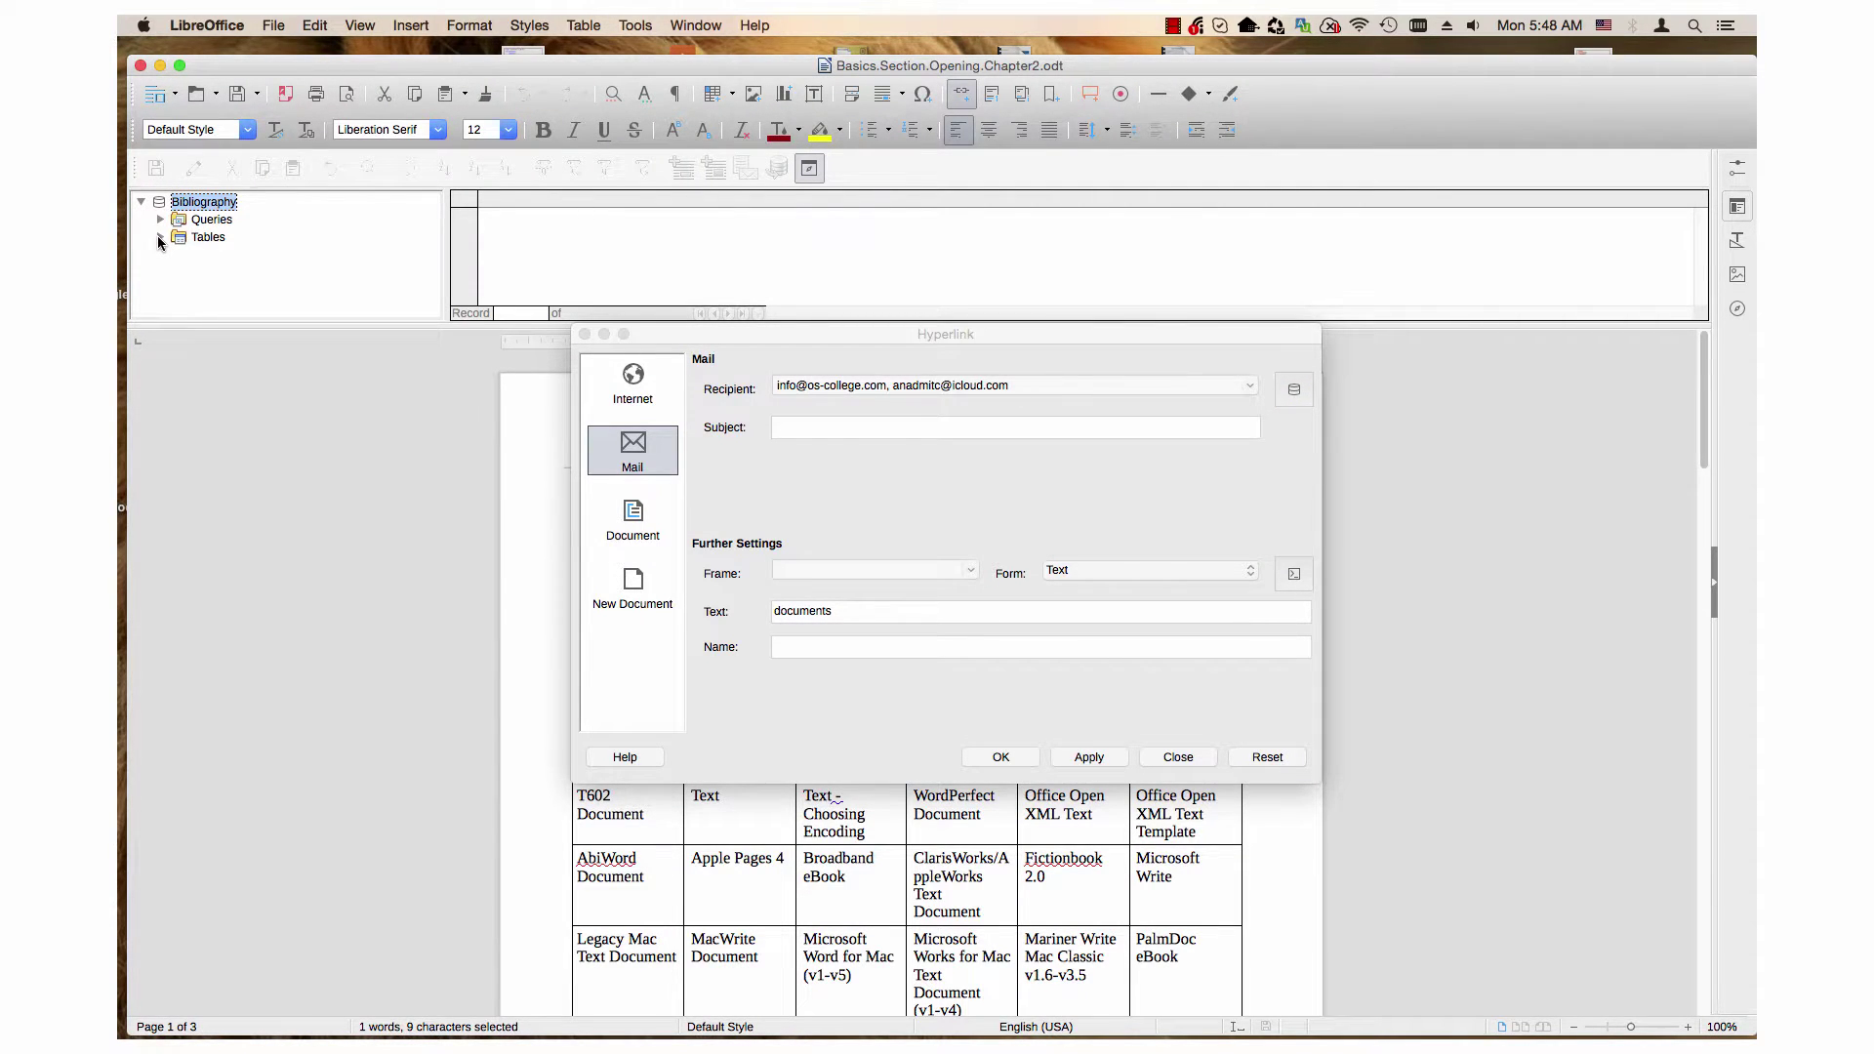
{"action": "left_click", "coordinate": [159, 239]}
{"action": "left_click", "coordinate": [223, 255]}
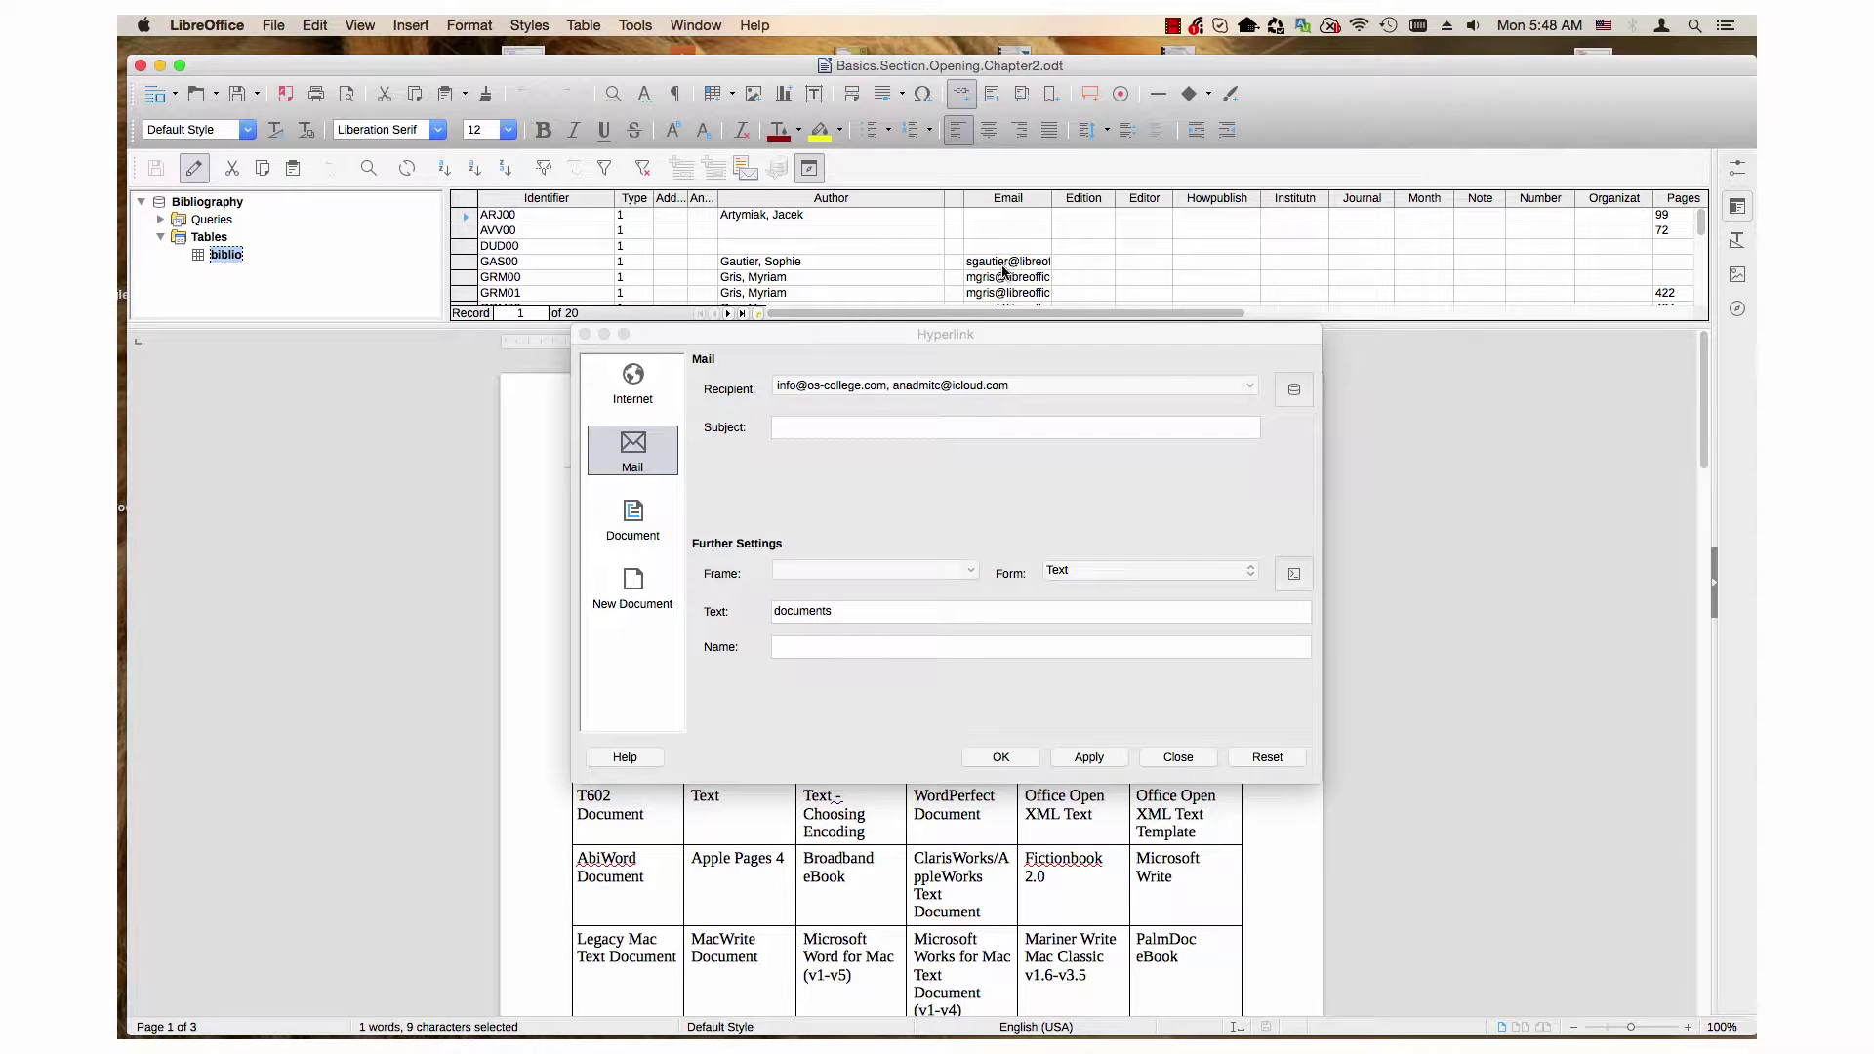
{"action": "left_click", "coordinate": [1000, 262]}
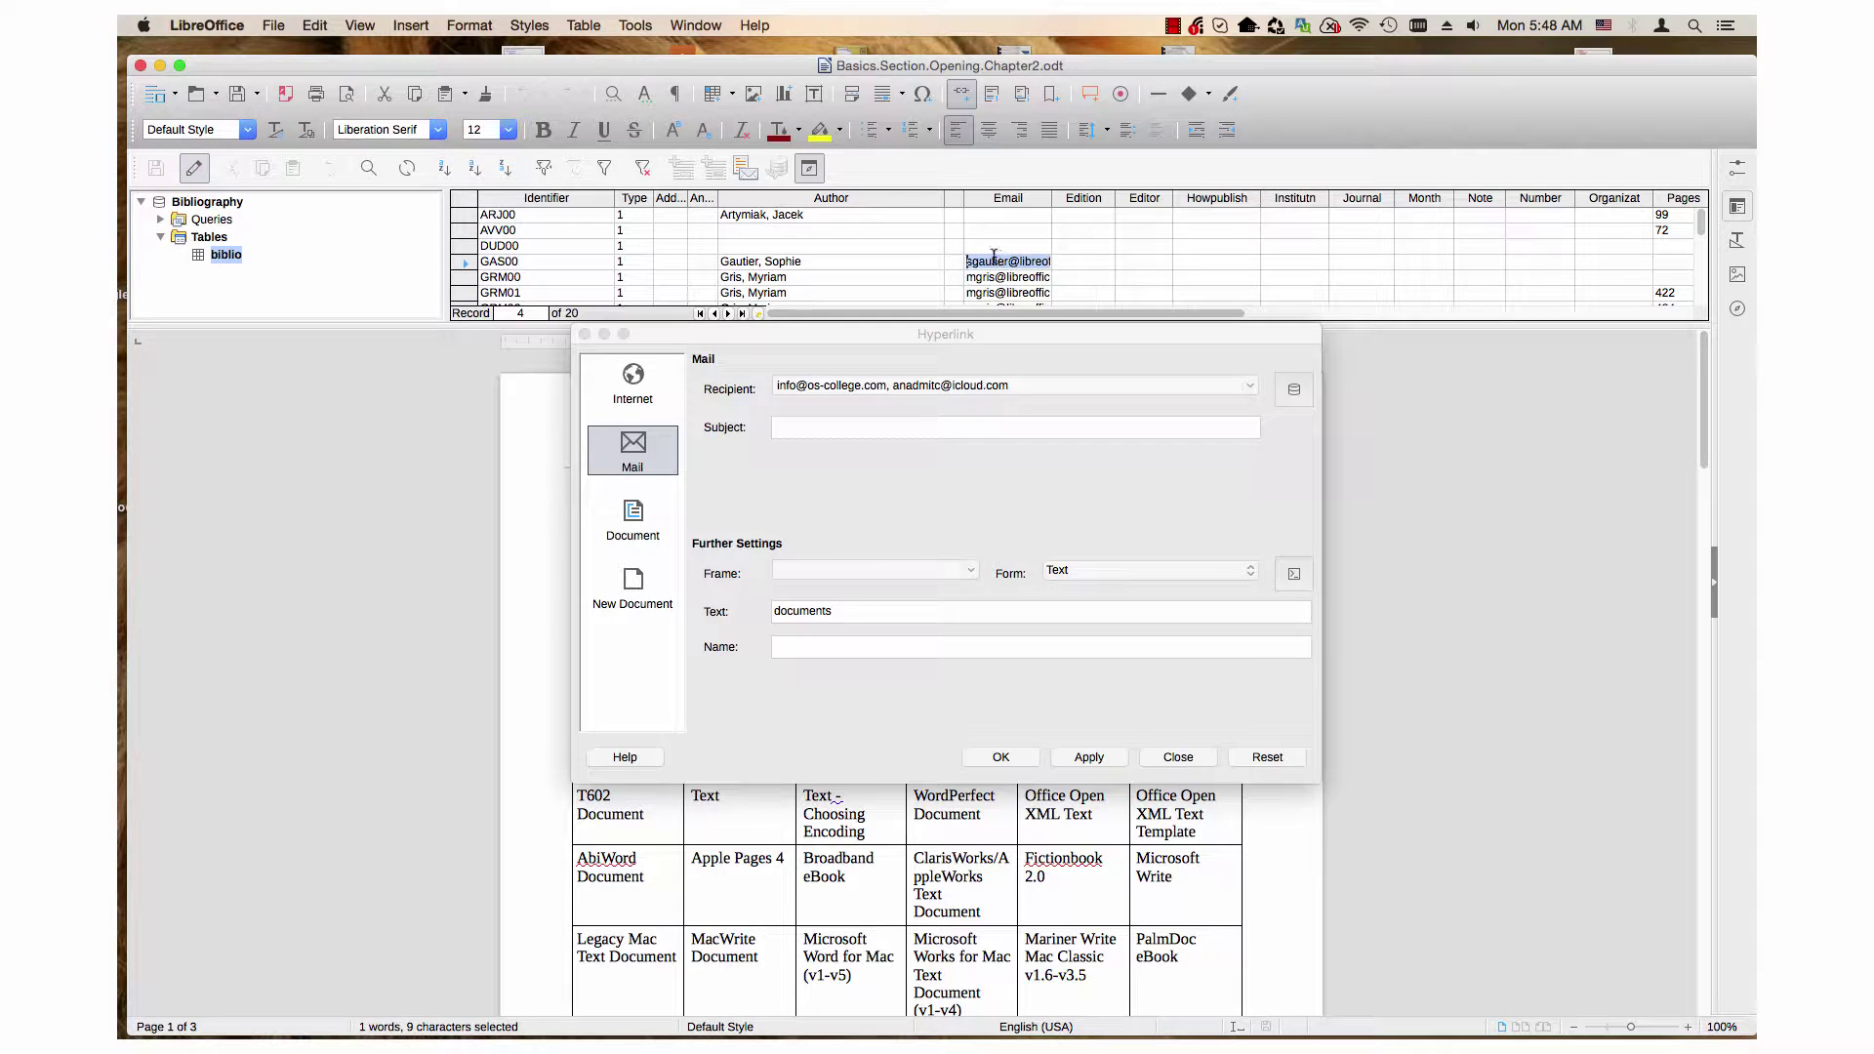
{"action": "left_click", "coordinate": [994, 256]}
{"action": "key", "text": "shift+Home"}
{"action": "key", "text": "shift+End"}
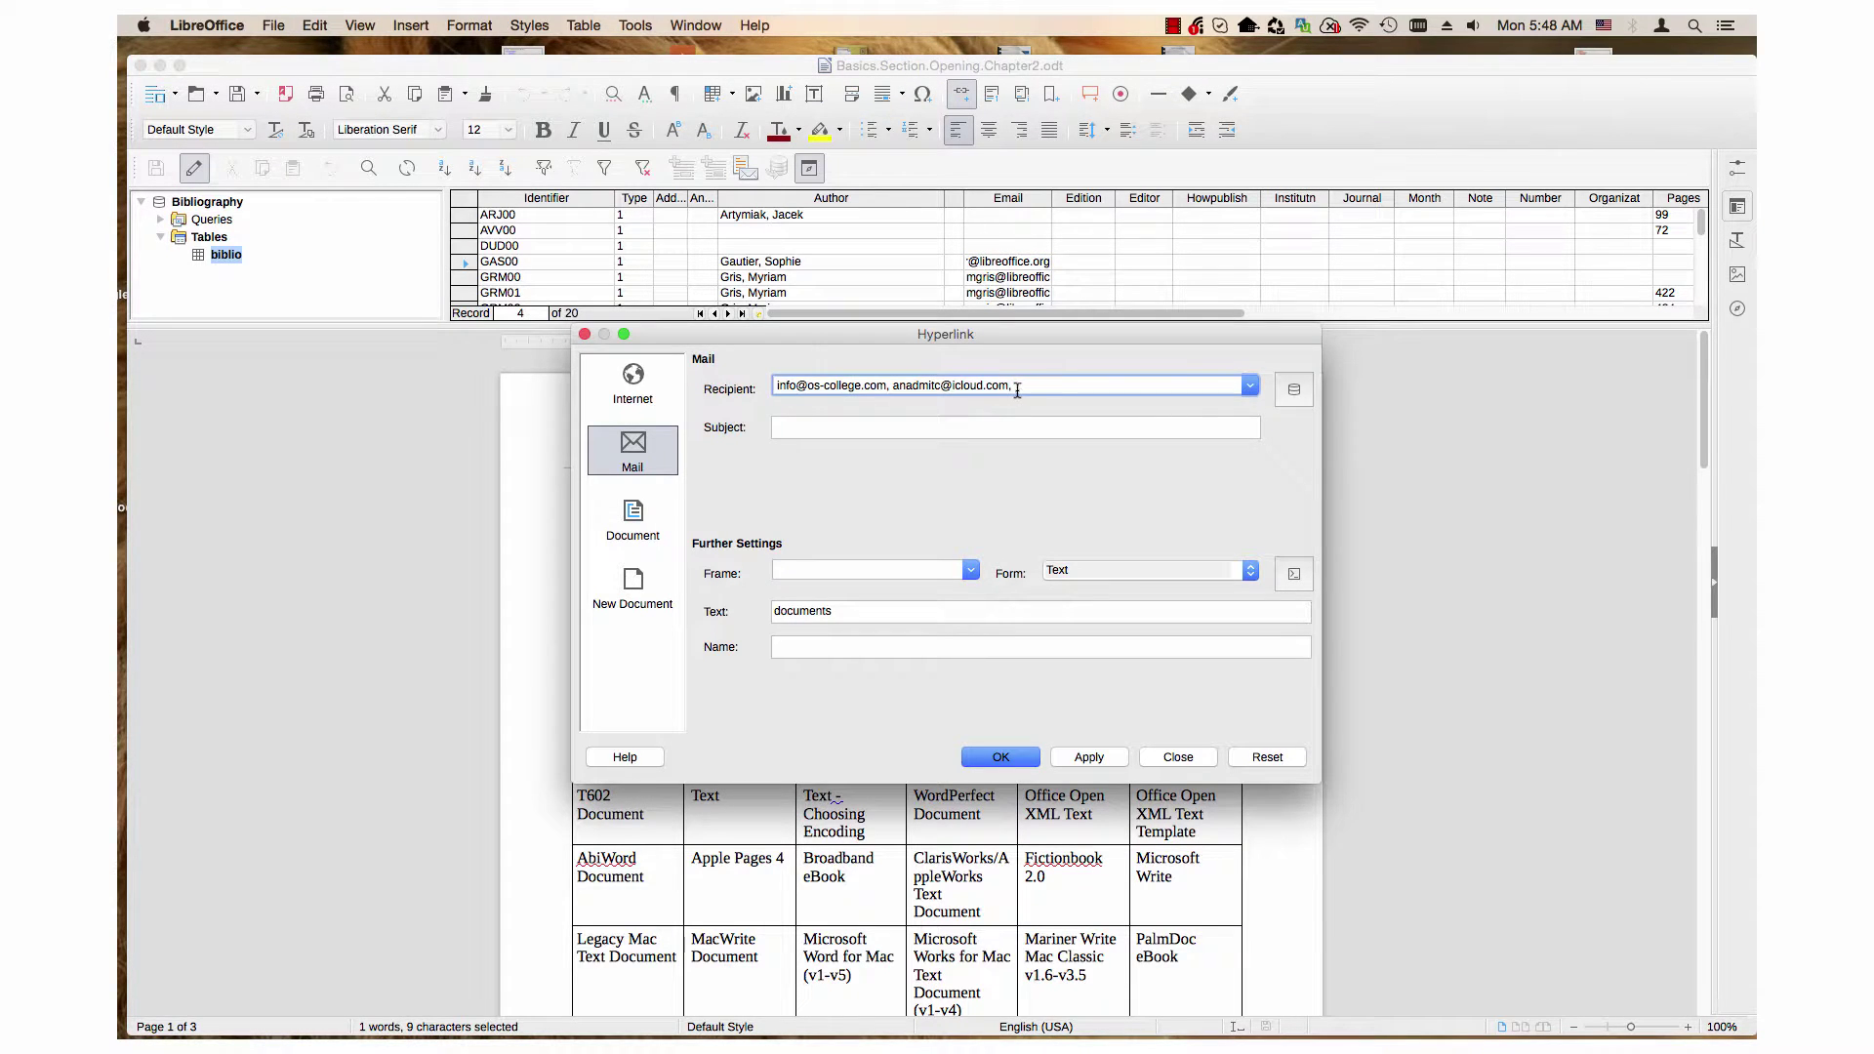
{"action": "key", "text": "super+v"}
{"action": "left_click", "coordinate": [823, 431]}
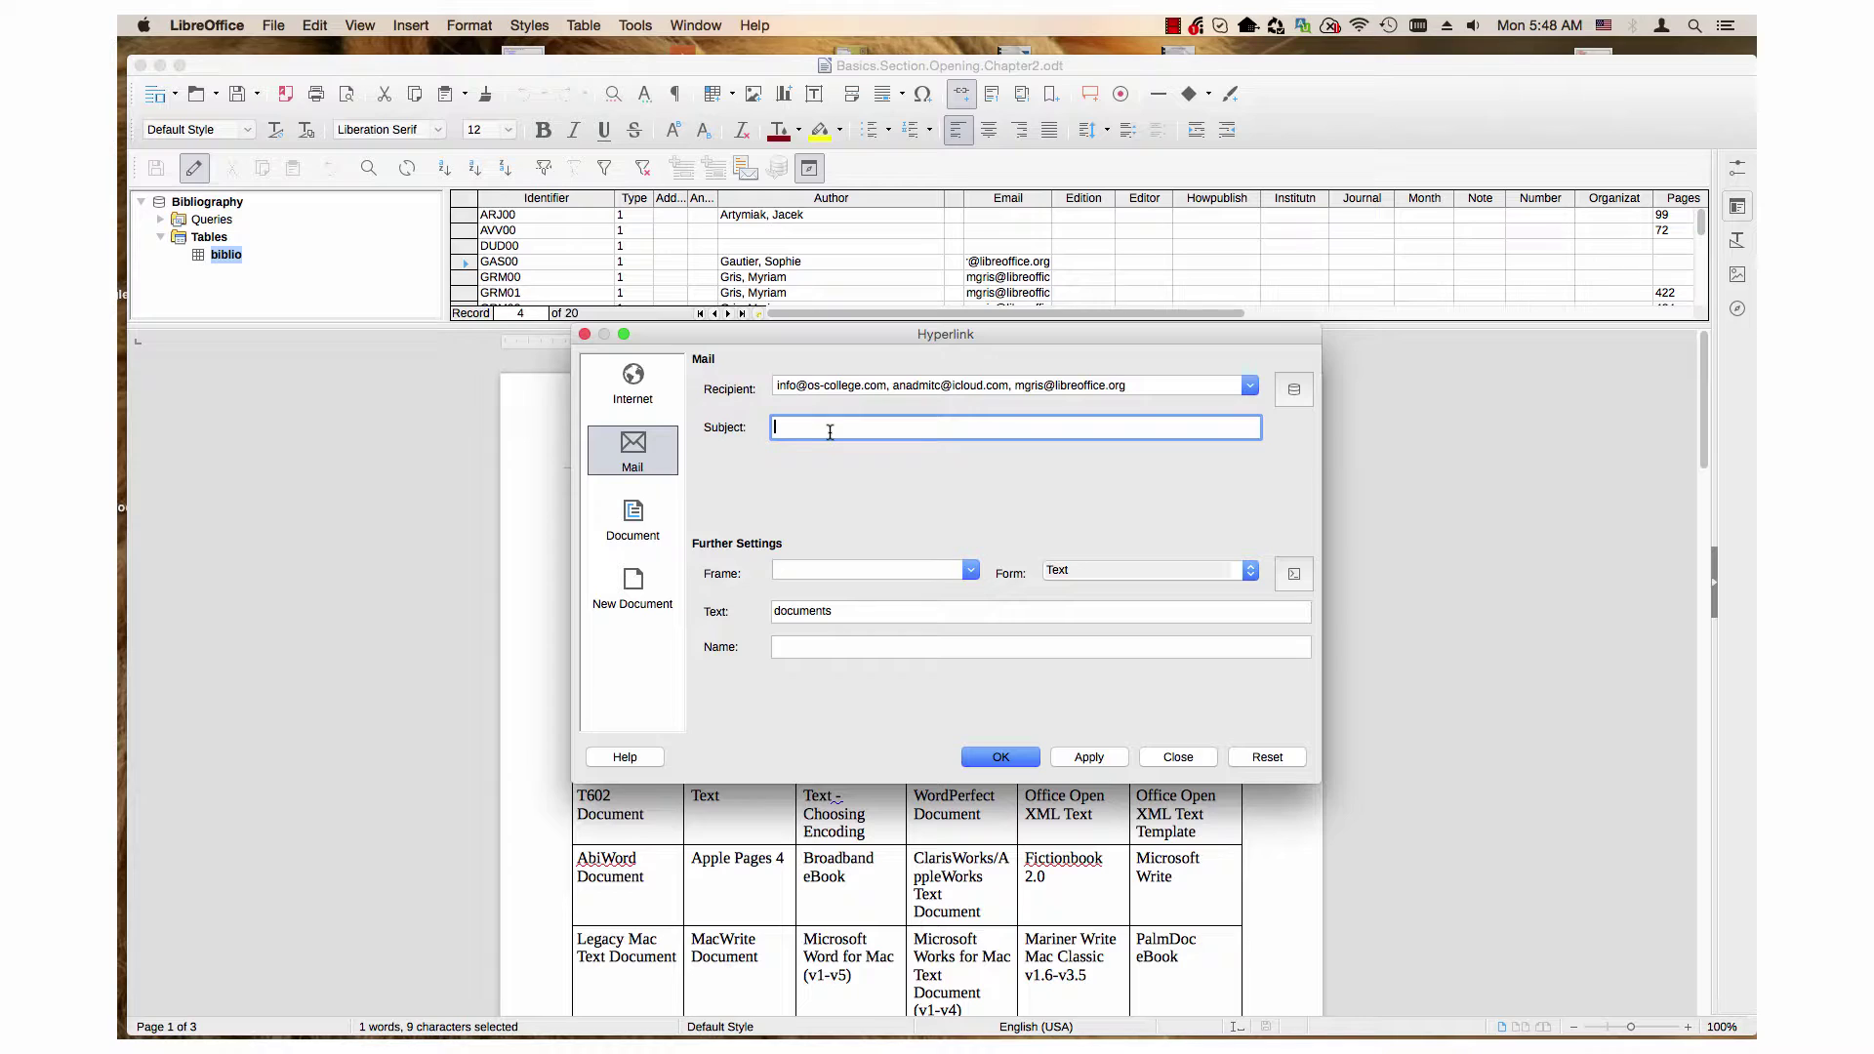
Step: Enter 'Hello' in the mail link's Subject field
{"action": "type", "text": "Hello"}
Step: Set the link's target frame to _parent and keep its form as Text
{"action": "left_click", "coordinate": [972, 571]}
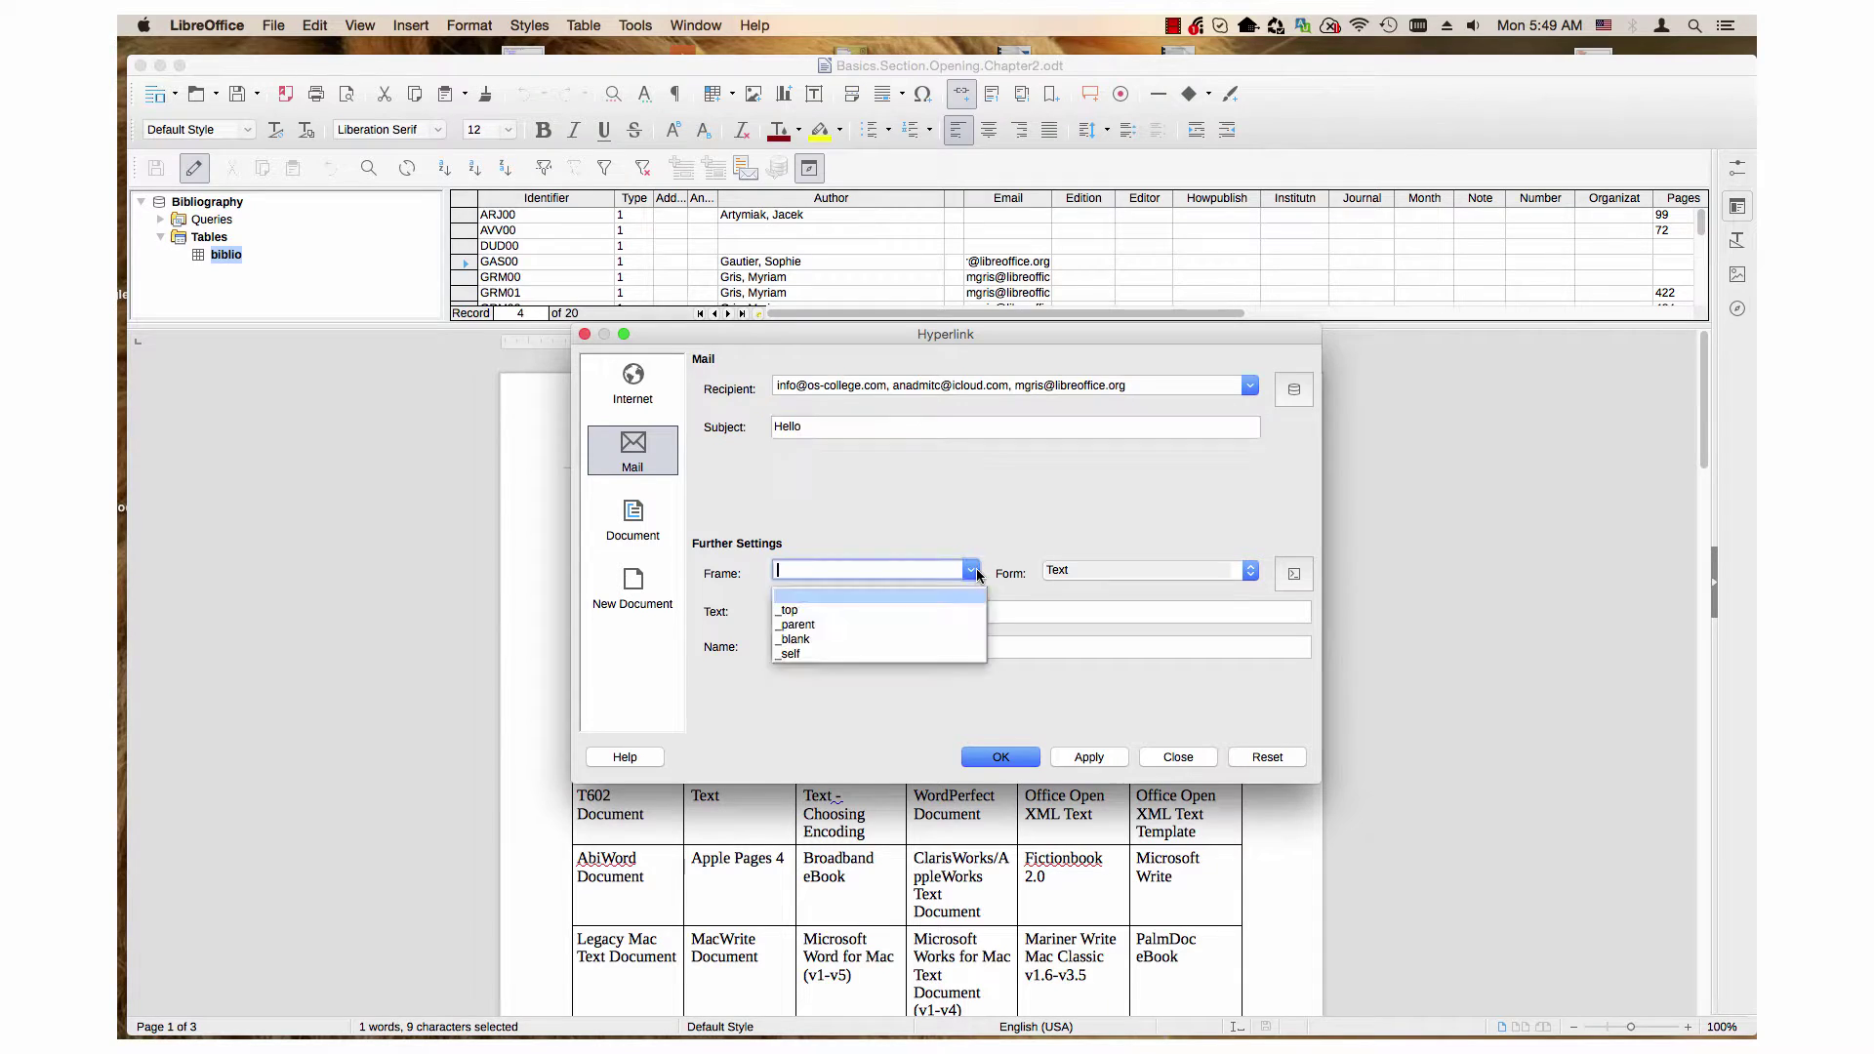
{"action": "left_click", "coordinate": [845, 614]}
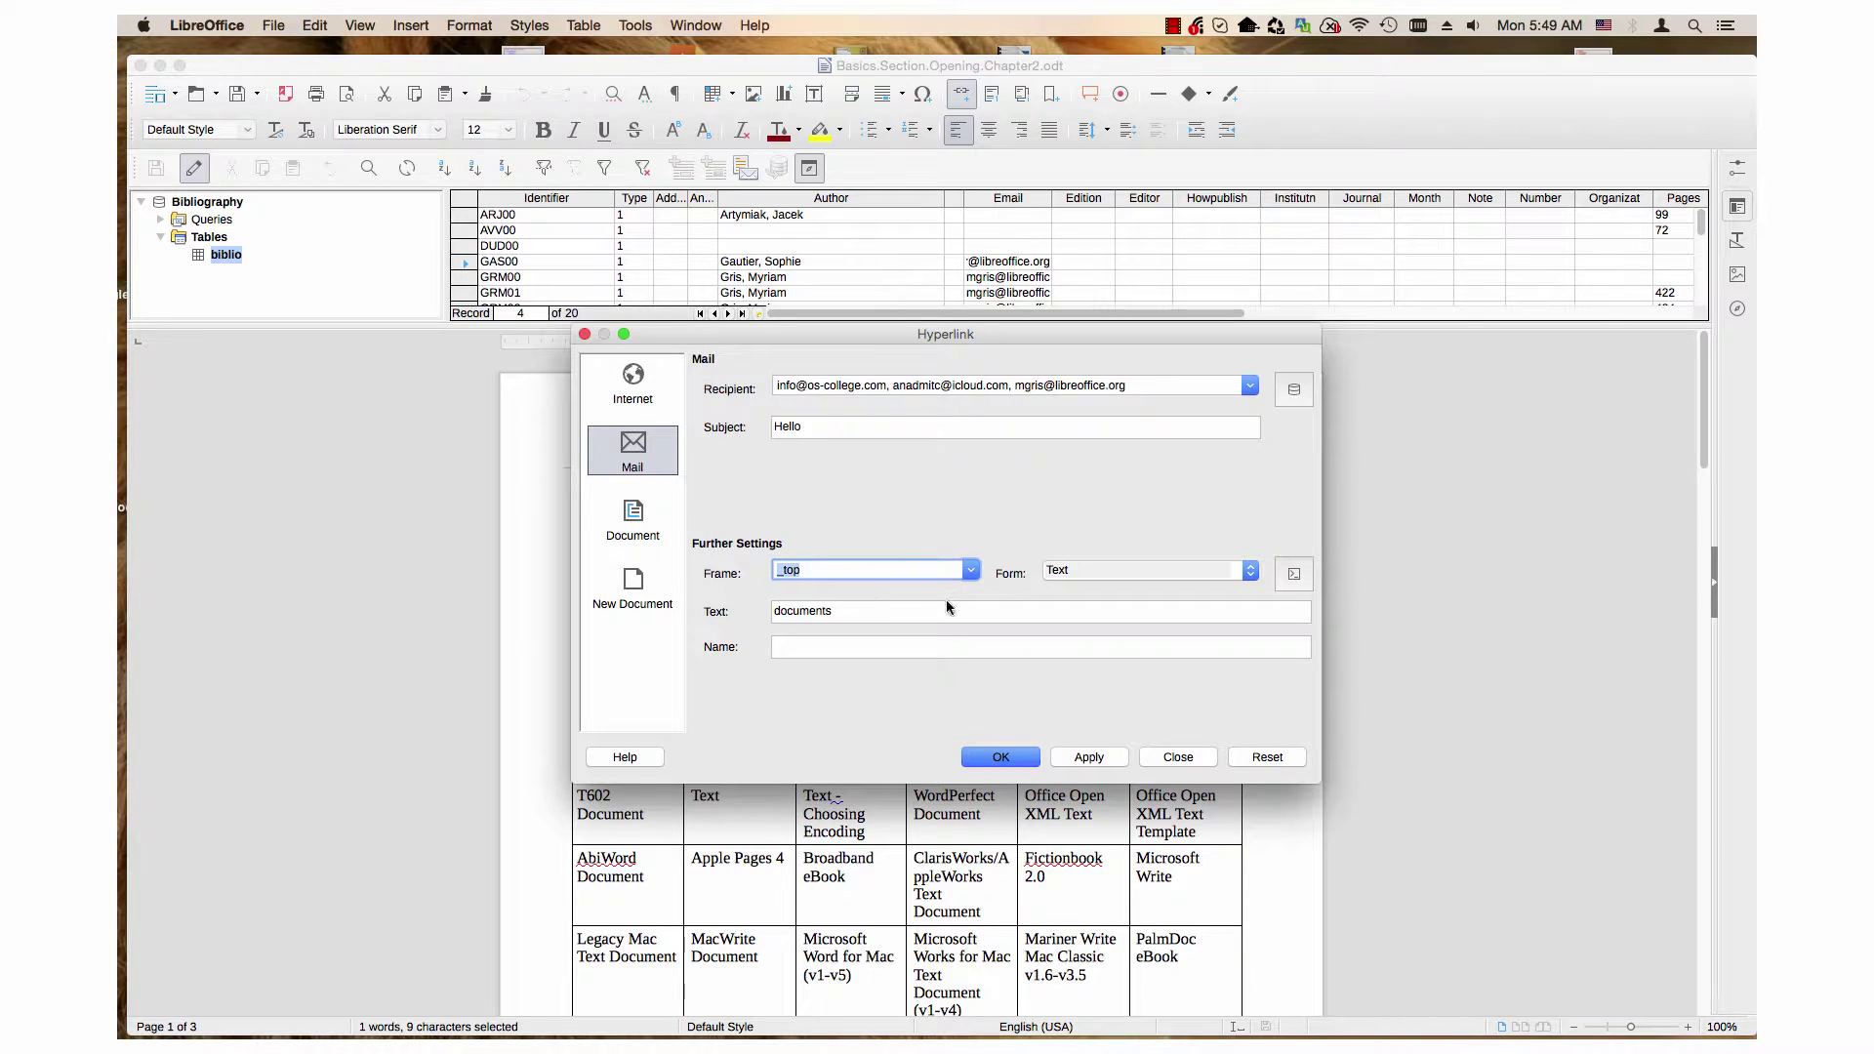
{"action": "left_click", "coordinate": [970, 570]}
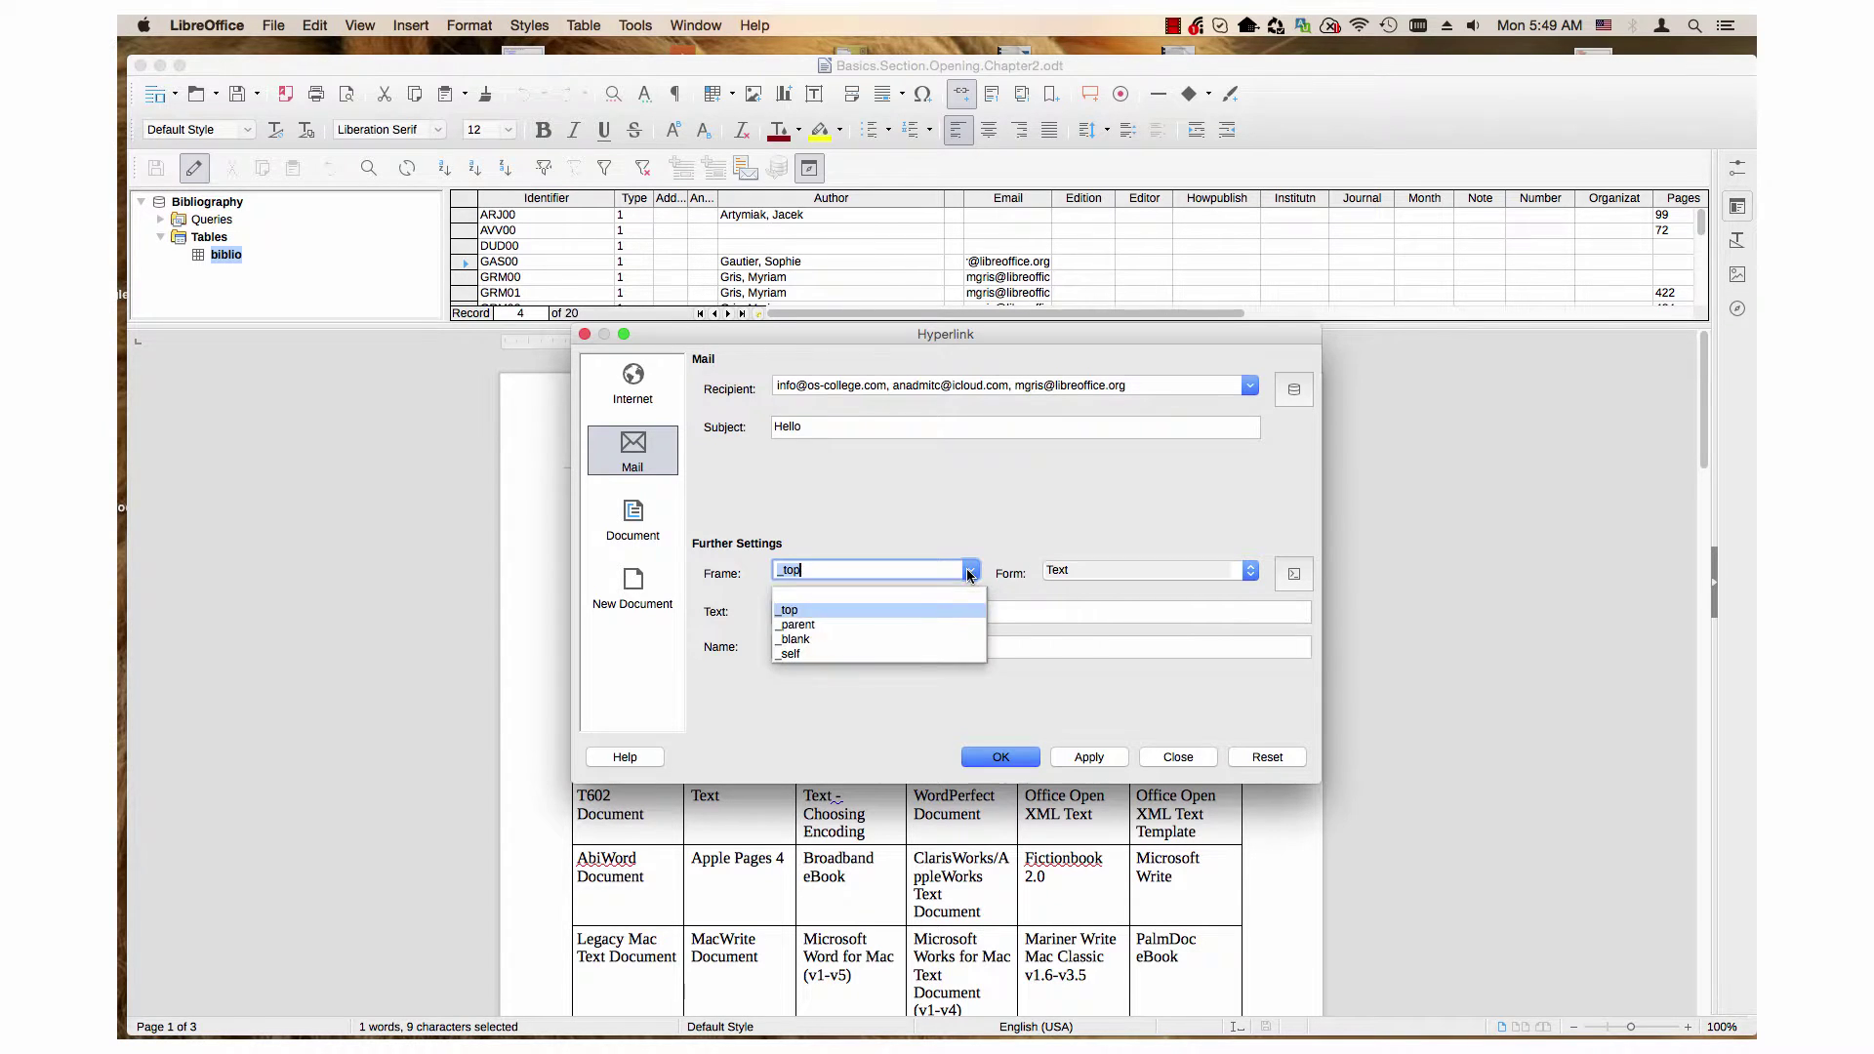
{"action": "left_click", "coordinate": [850, 619]}
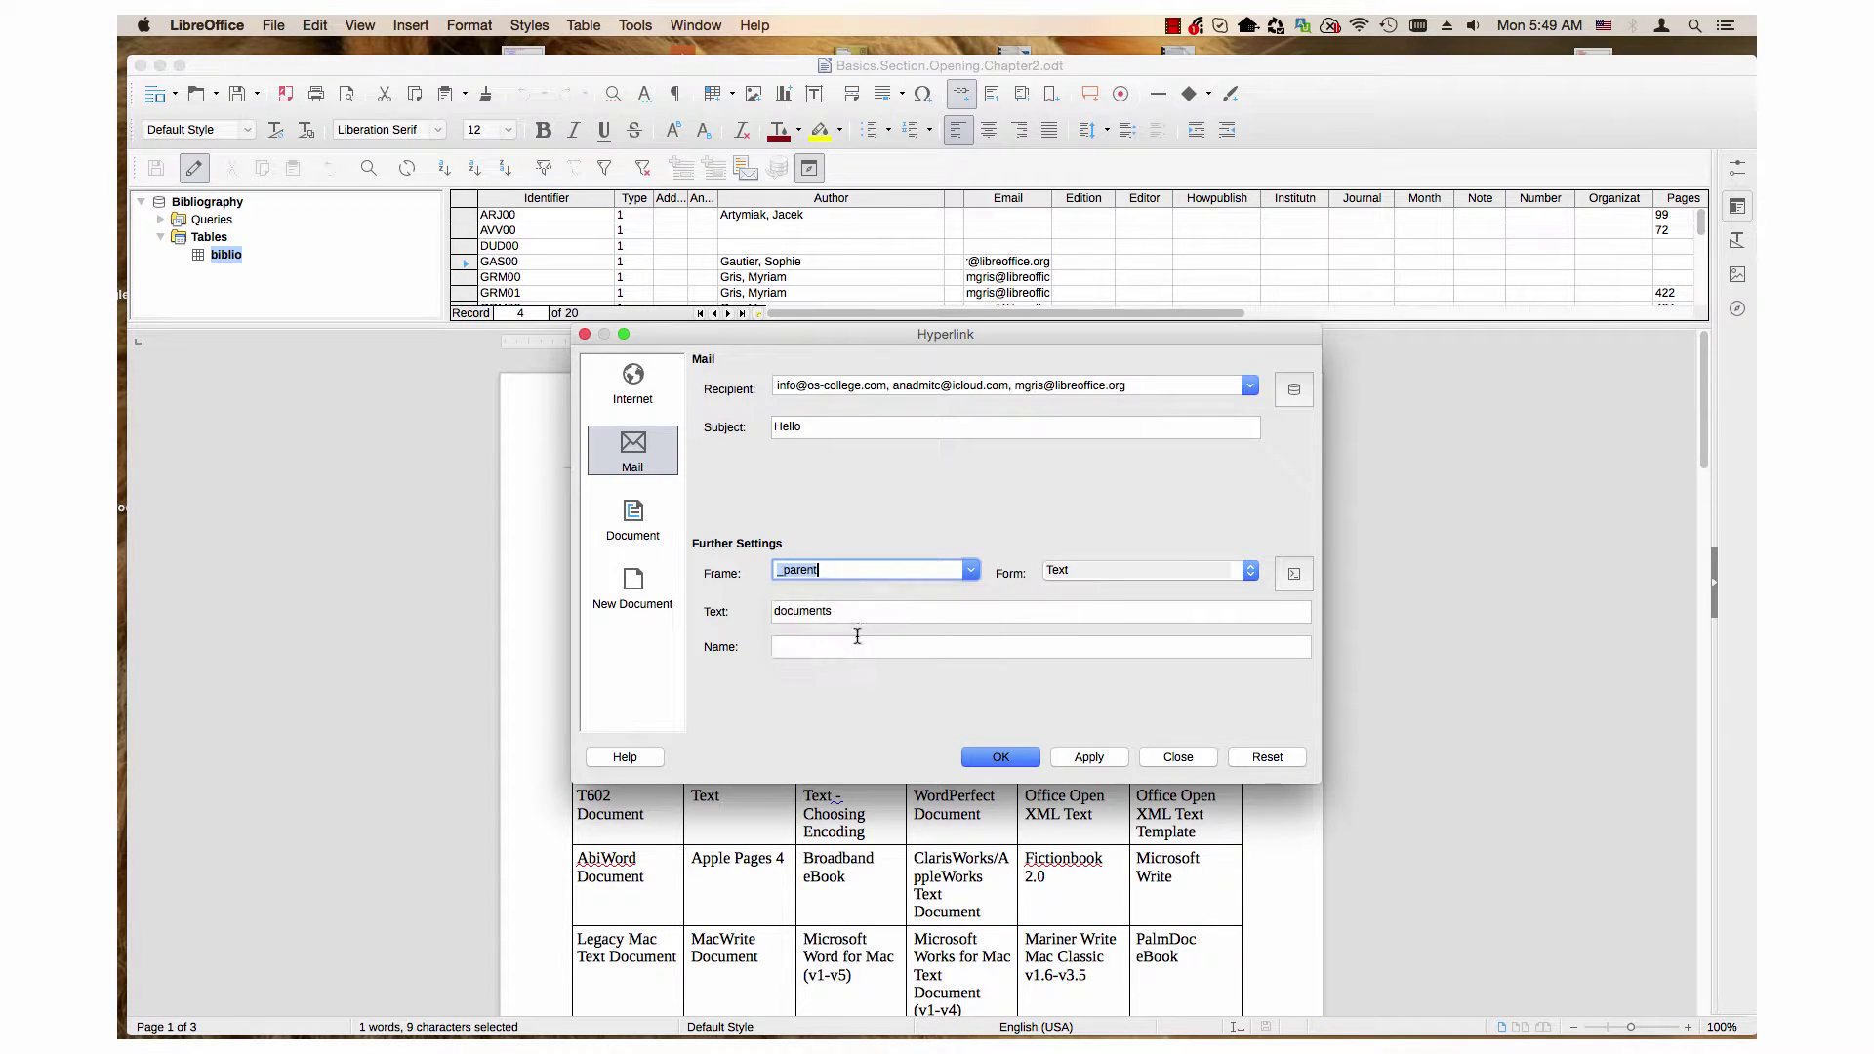
{"action": "left_click", "coordinate": [1120, 568]}
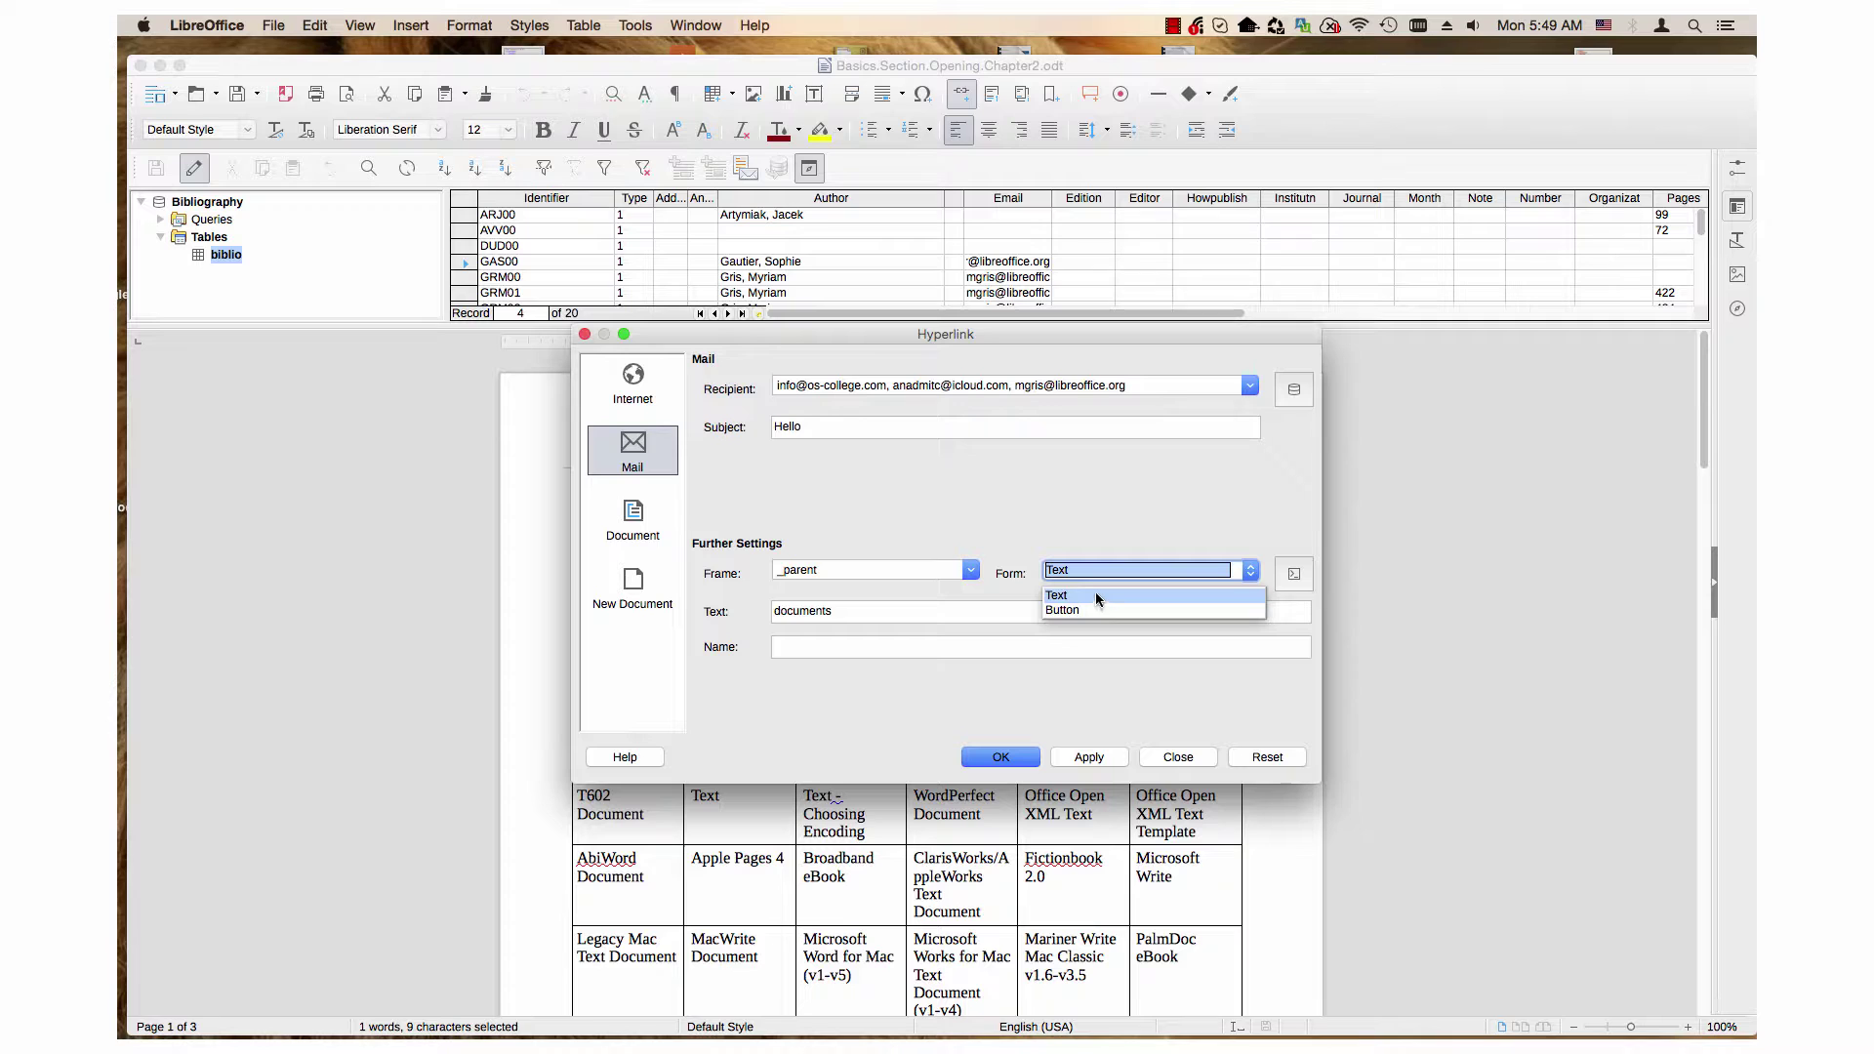
{"action": "left_click", "coordinate": [1095, 594]}
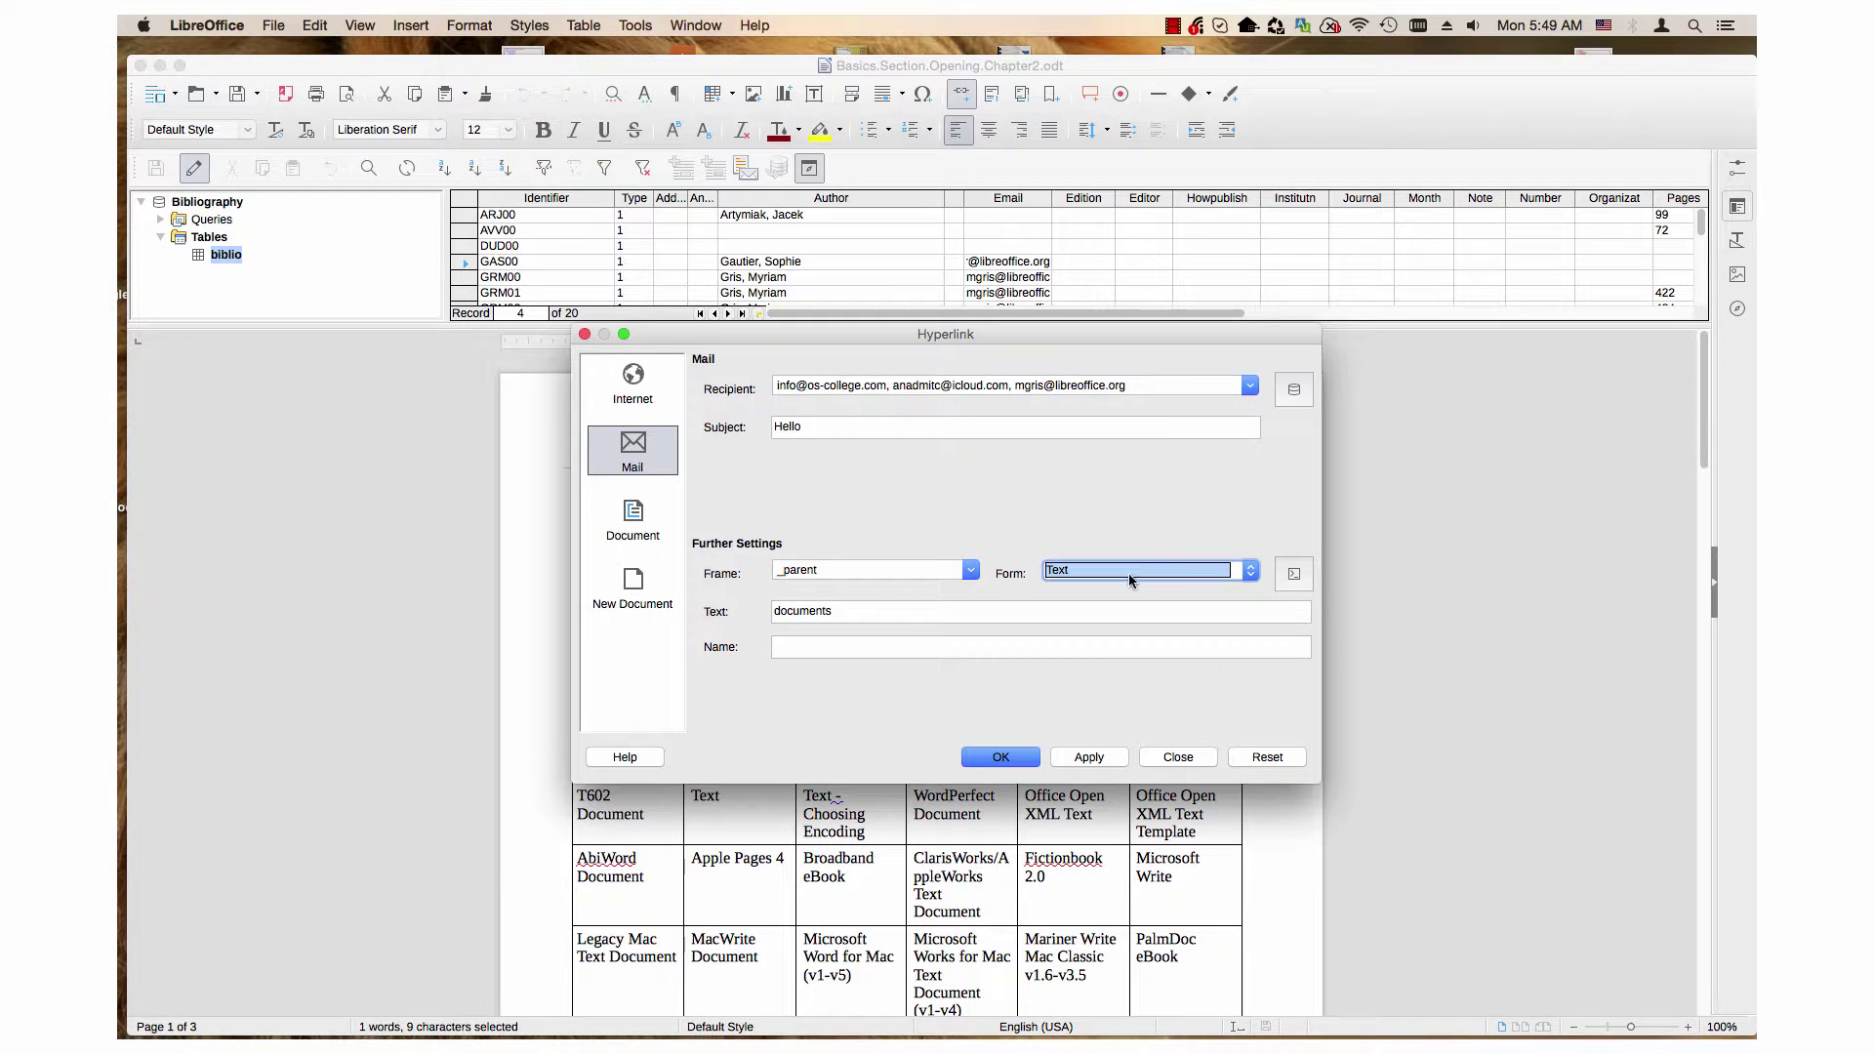
{"action": "left_click", "coordinate": [1134, 571]}
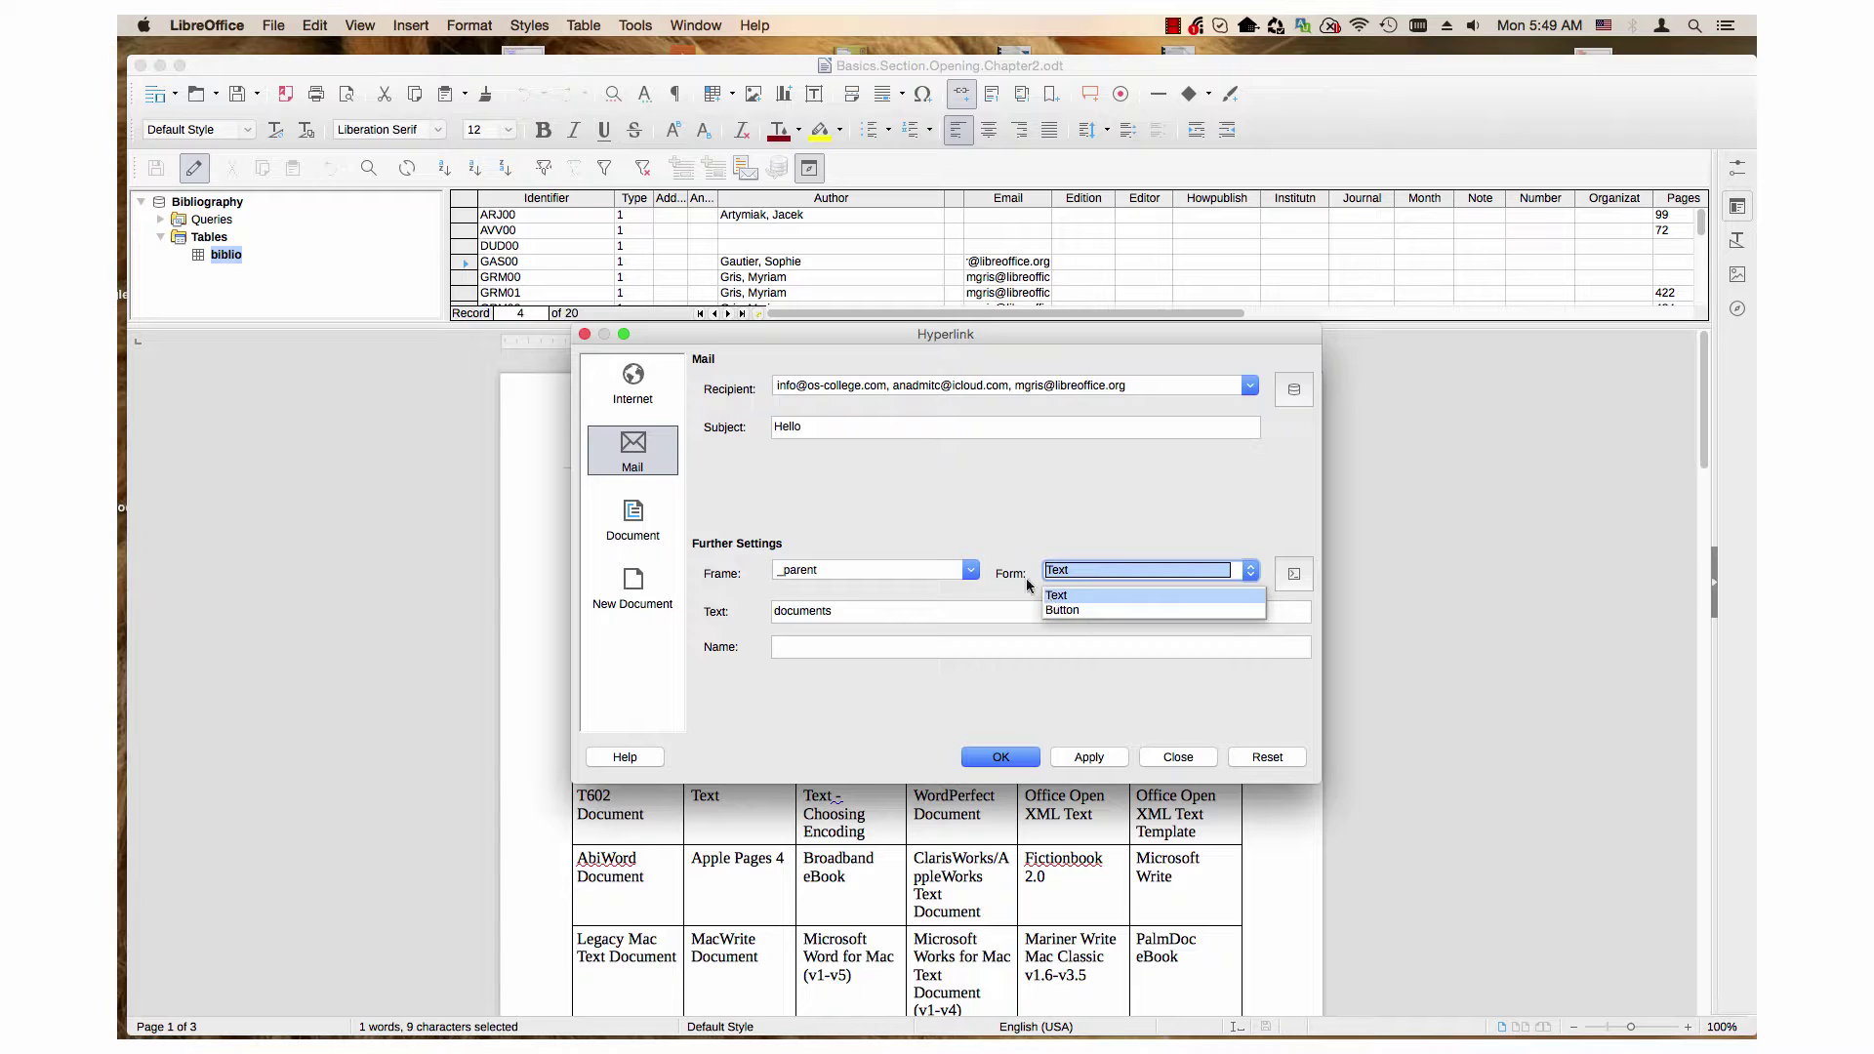
{"action": "left_click", "coordinate": [1049, 595]}
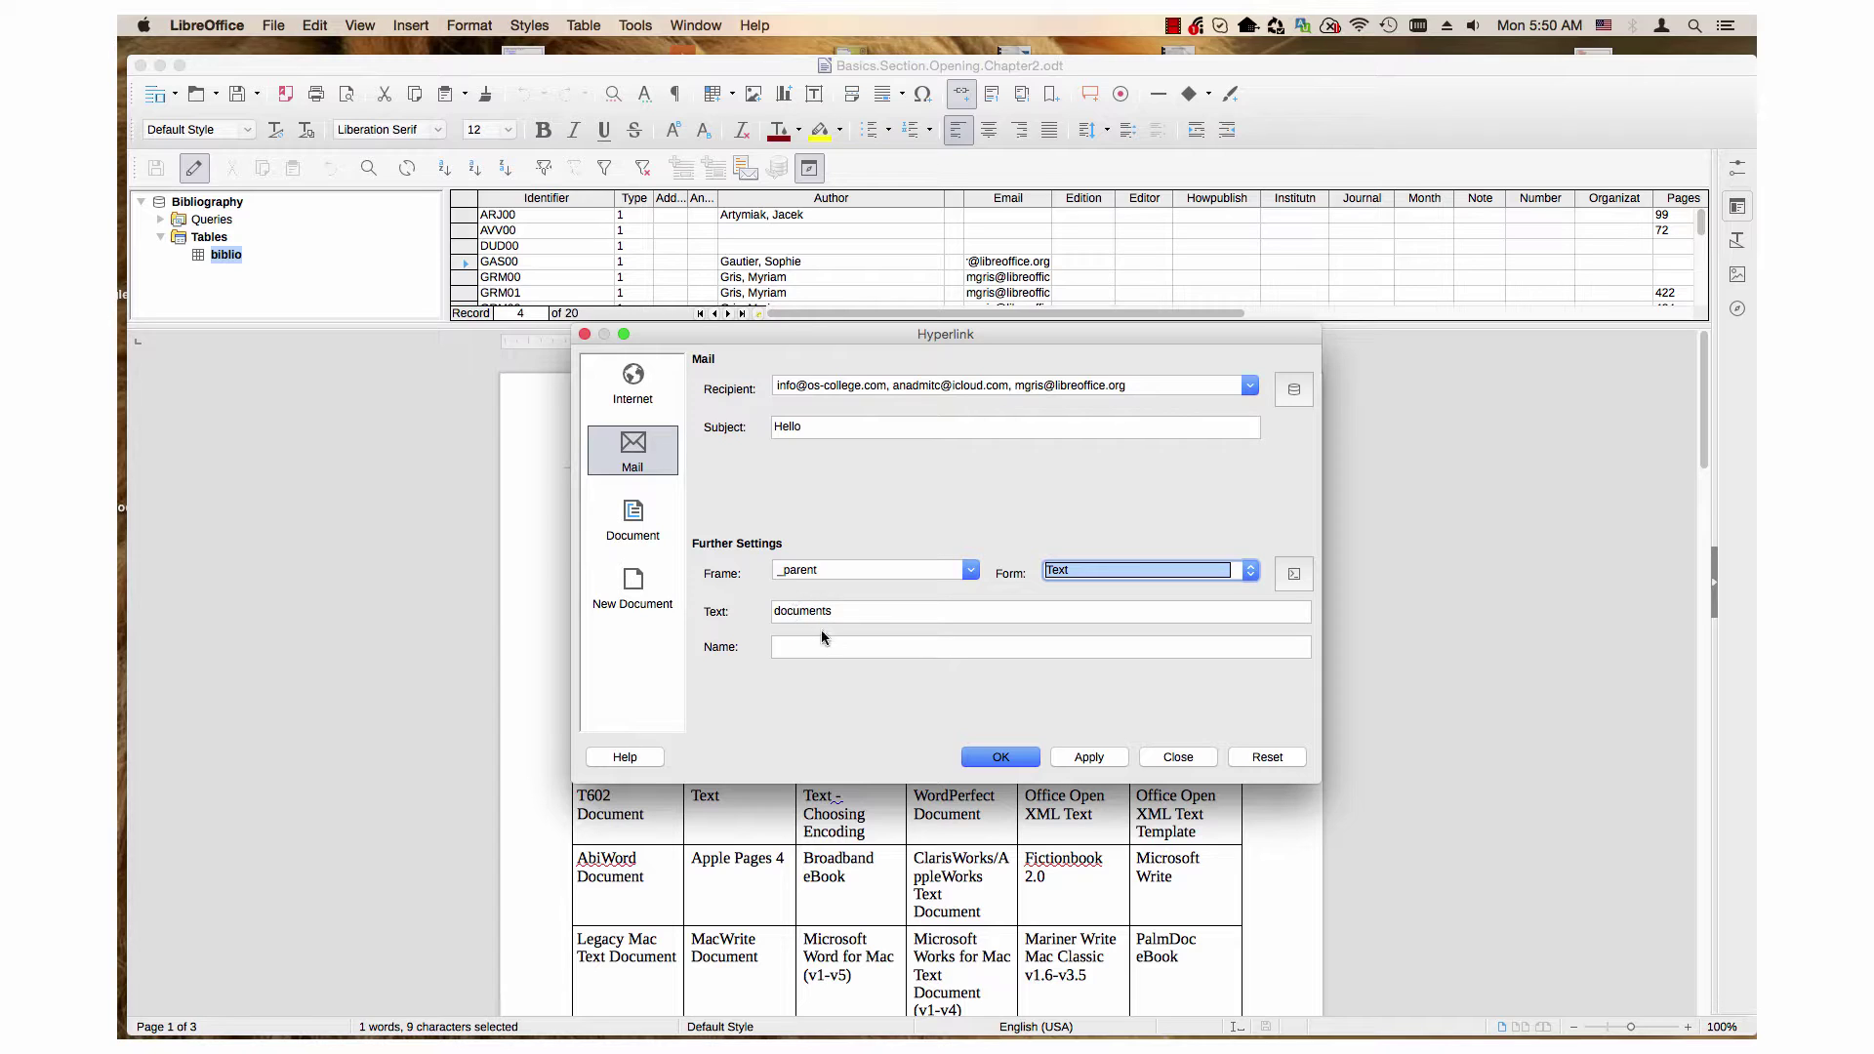
Step: Insert the mail hyperlink on 'documents' and deselect the word to view the link
{"action": "left_click", "coordinate": [793, 648]}
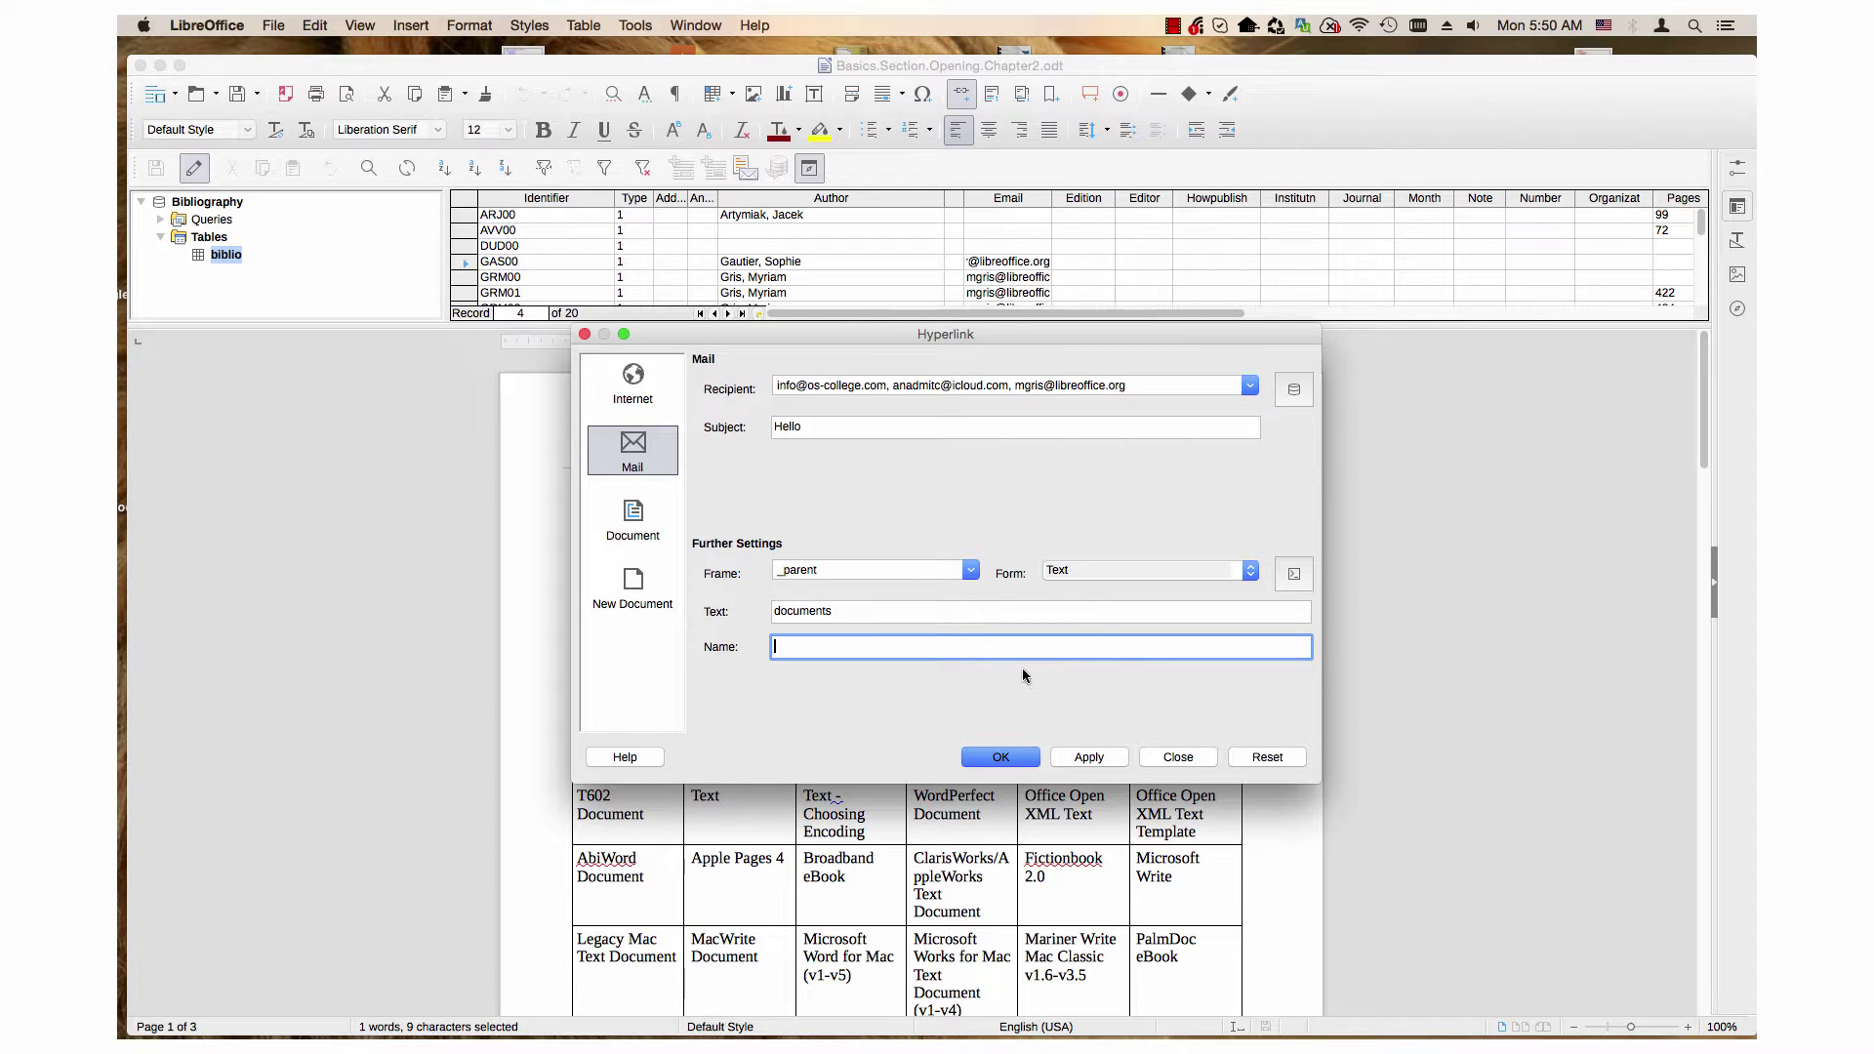
{"action": "left_click", "coordinate": [1005, 758]}
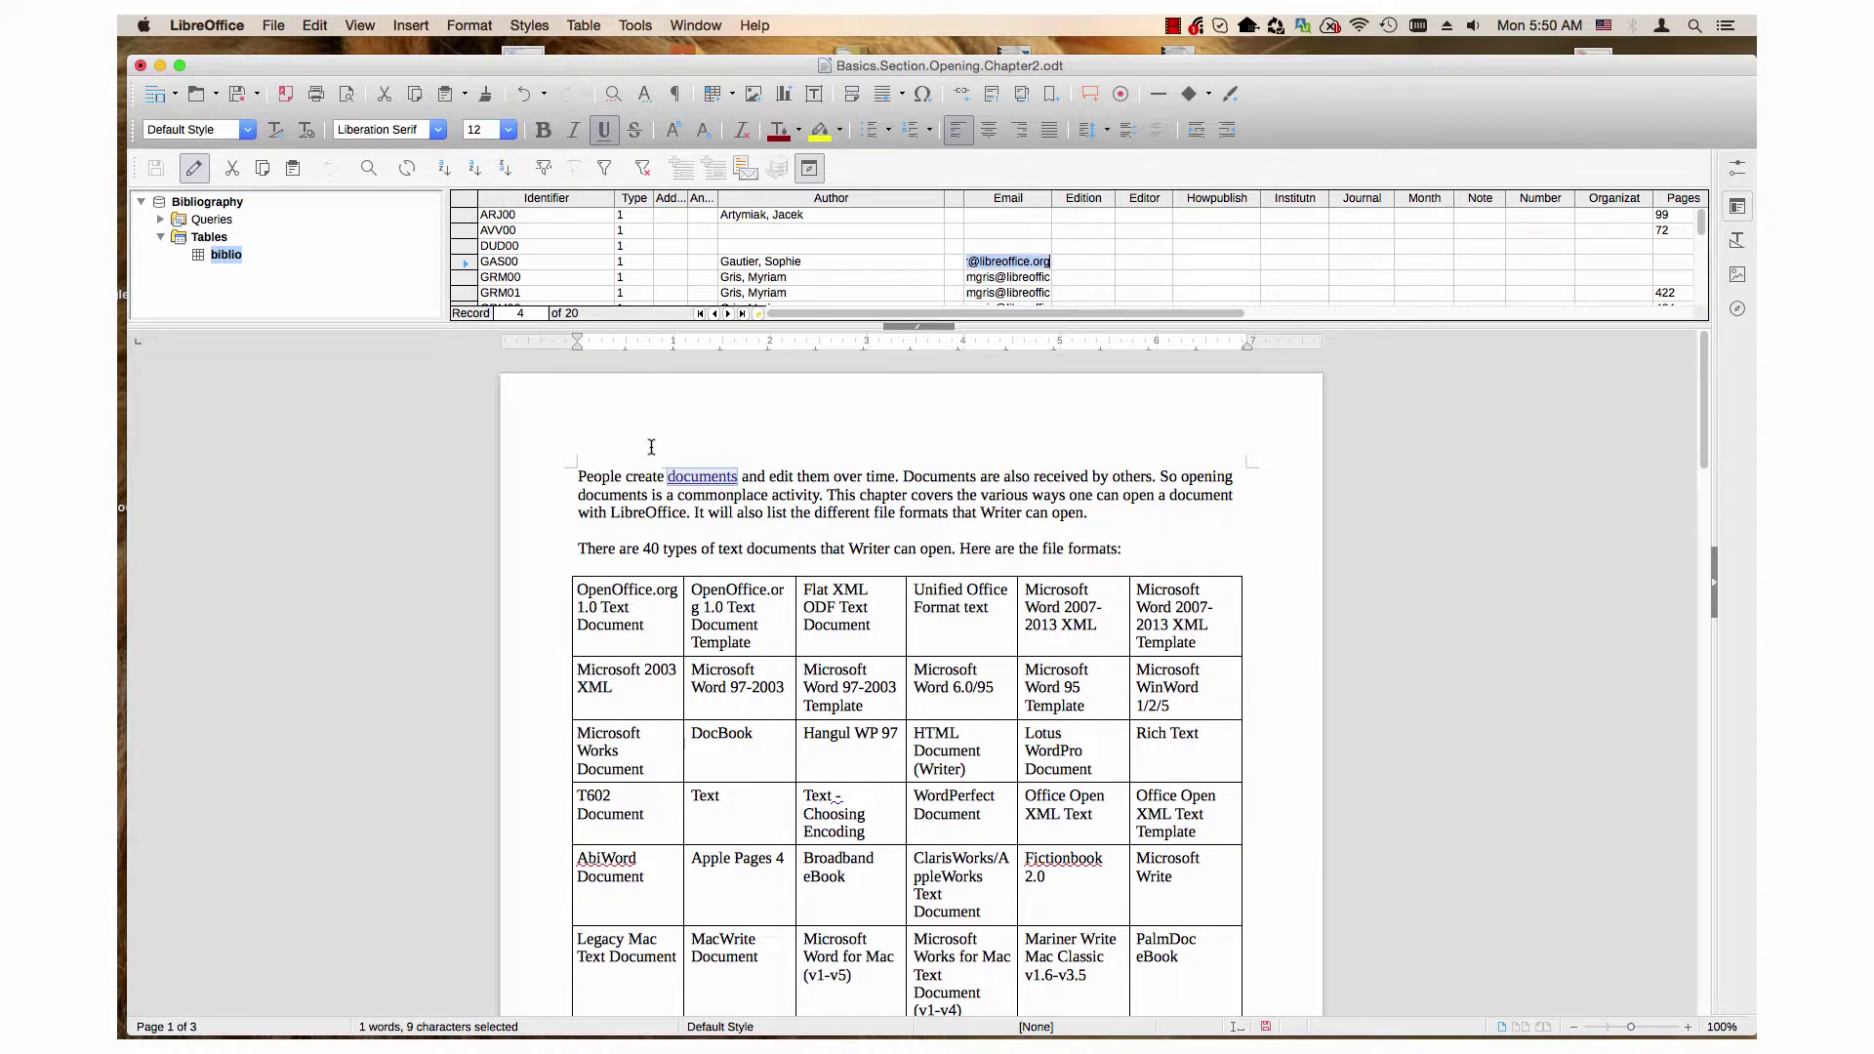
{"action": "left_click", "coordinate": [815, 478]}
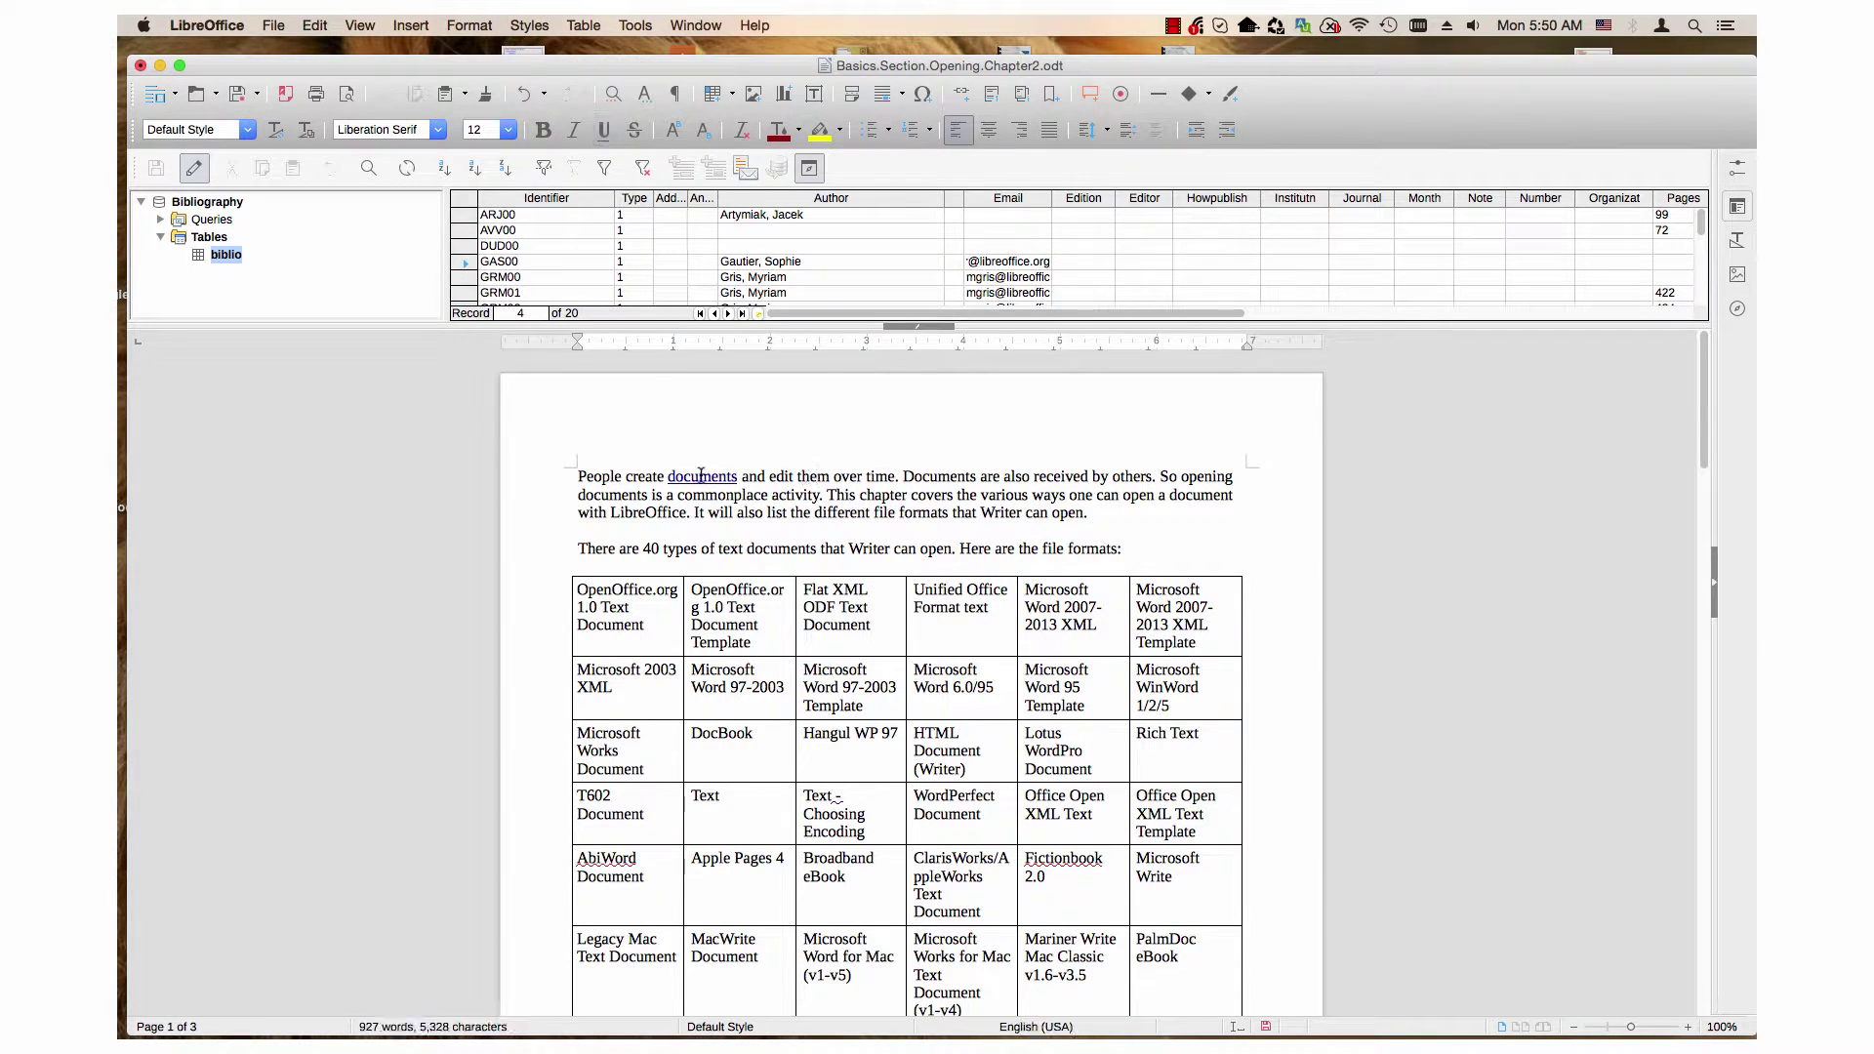
{"action": "mouse_move", "coordinate": [701, 477]}
Step: Cmd-click the 'documents' link to open a Postbox message to three recipients, subject Hello
{"action": "left_click", "coordinate": [690, 478], "text": "super"}
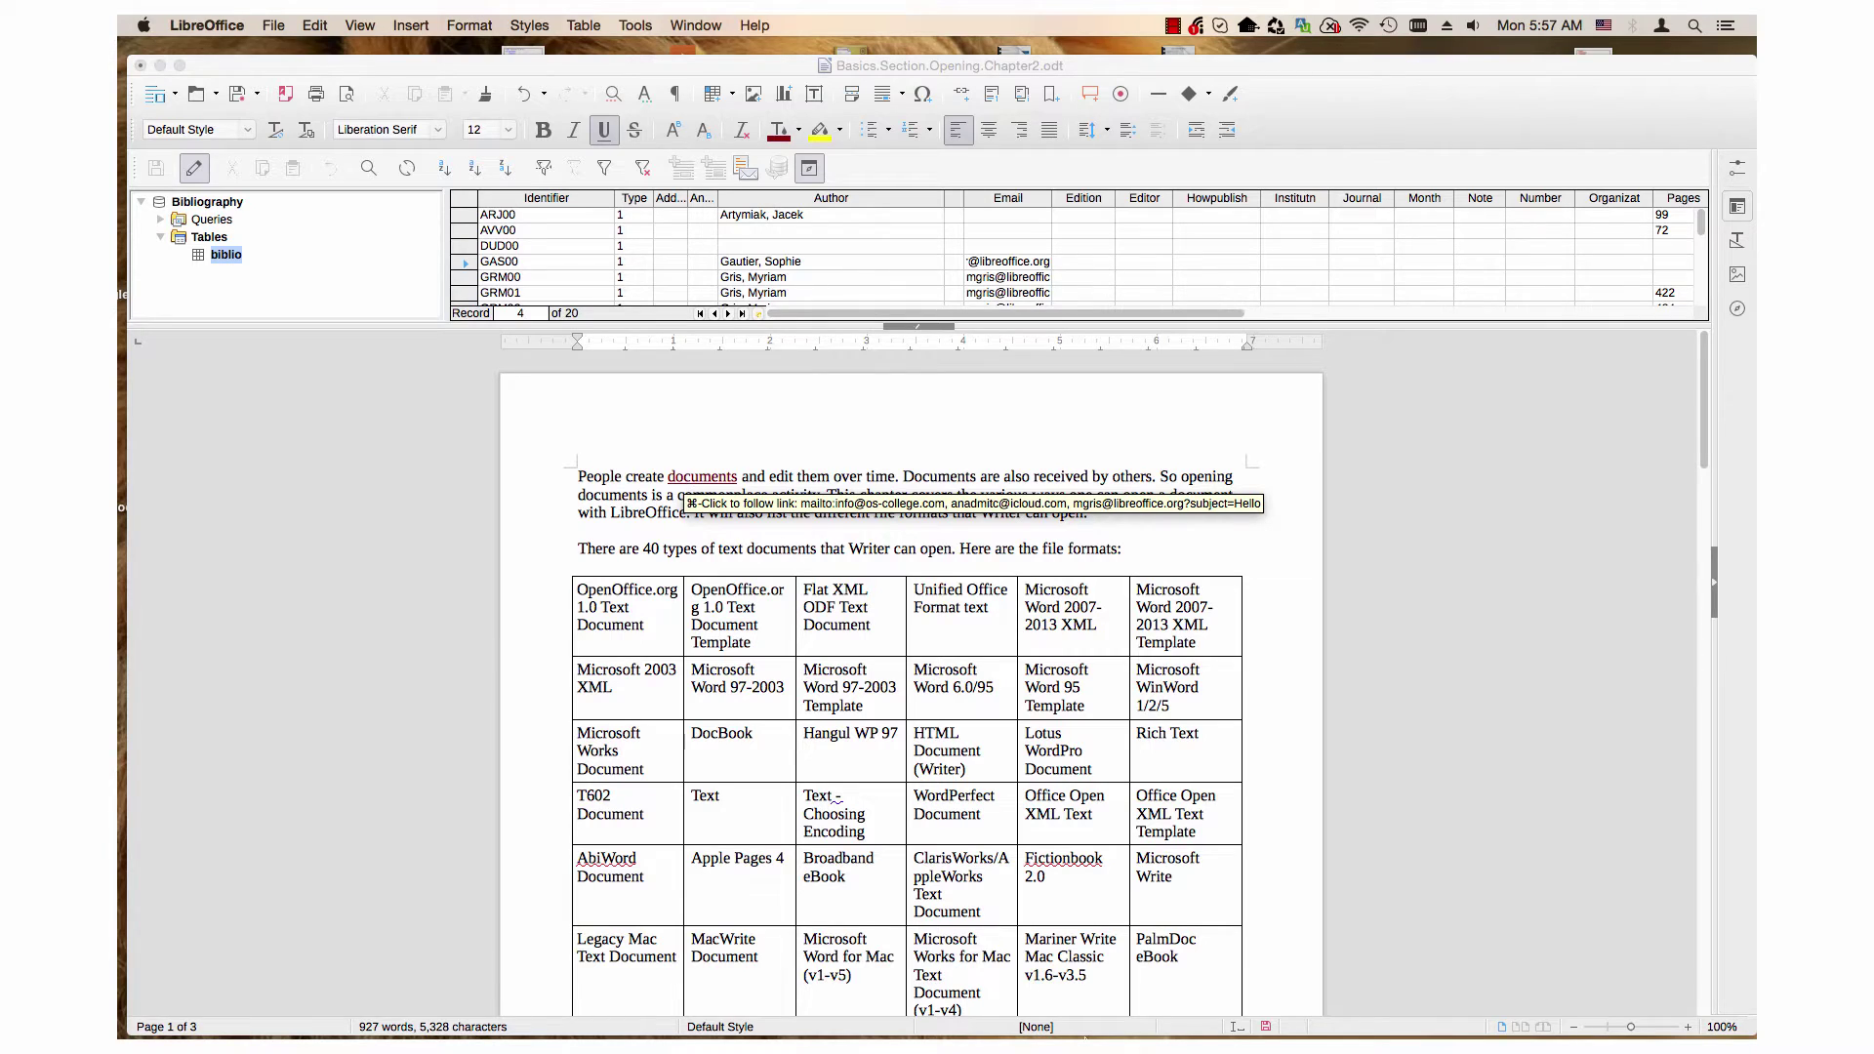
{"action": "mouse_move", "coordinate": [1079, 1038]}
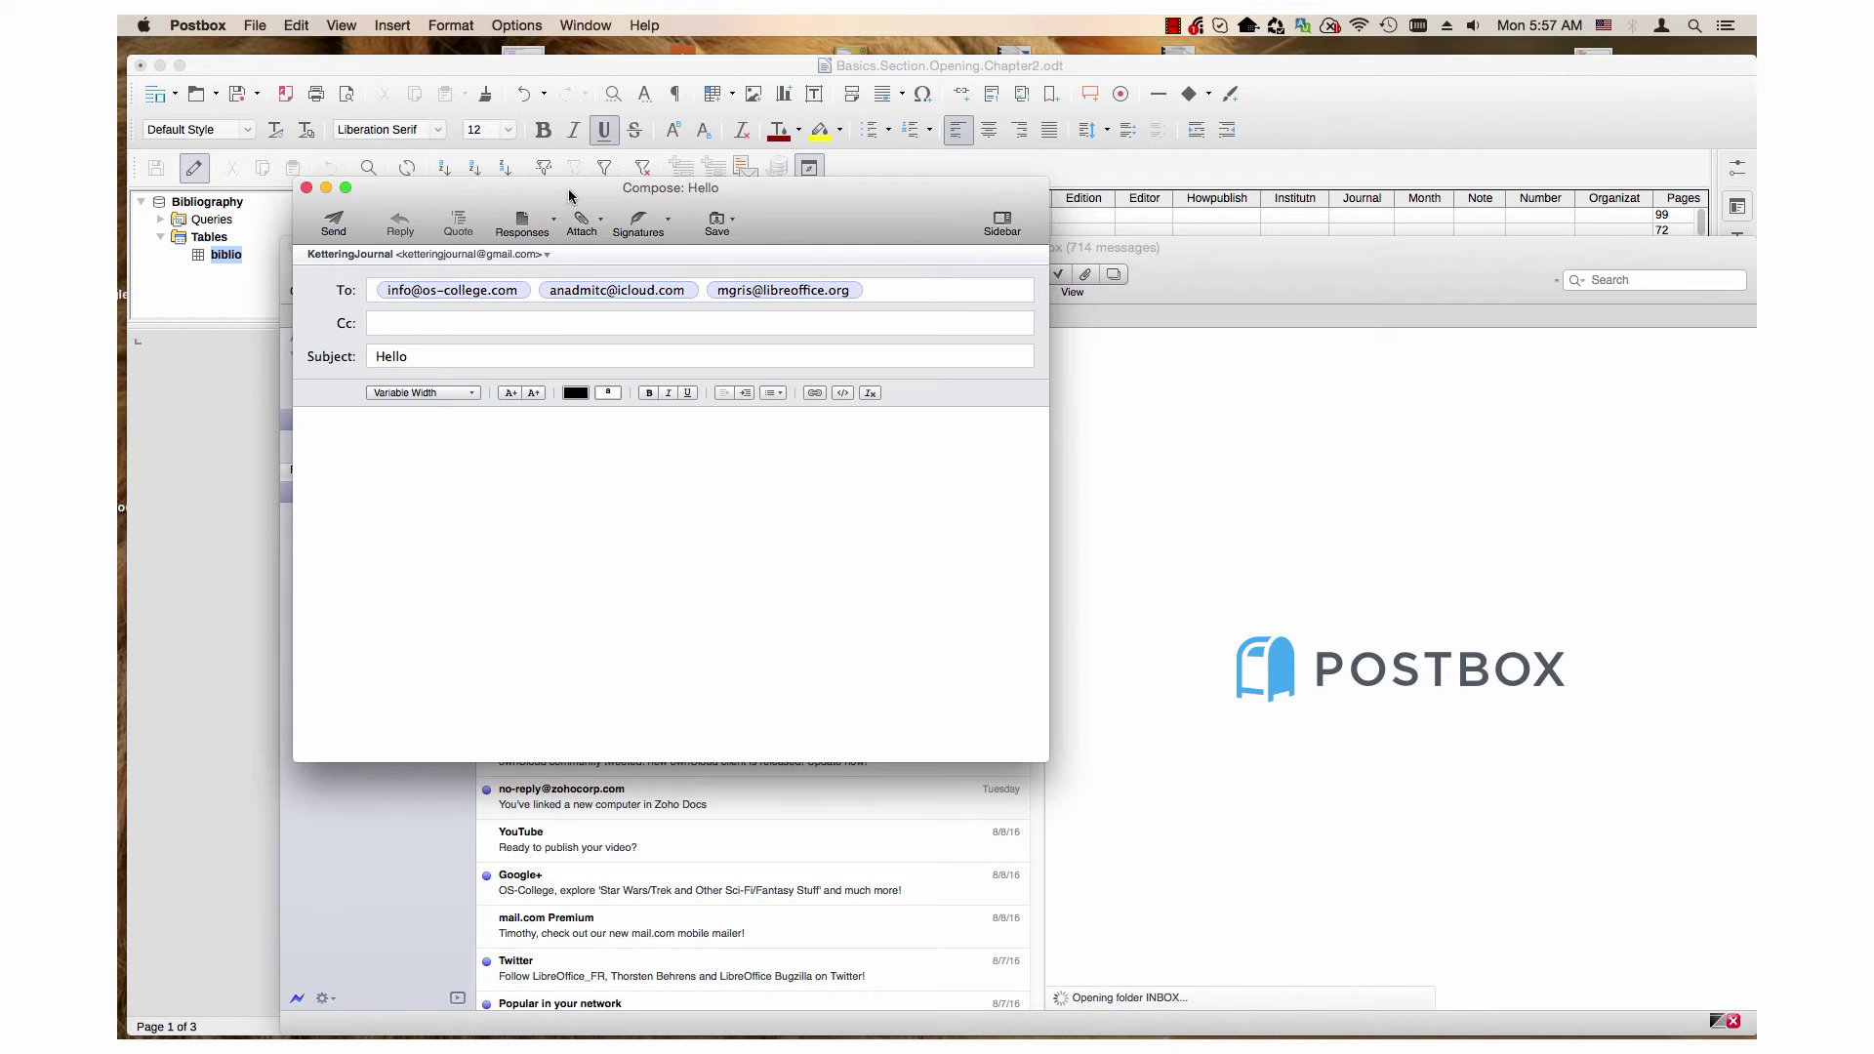
{"action": "left_click_drag", "start_coordinate": [565, 194], "coordinate": [538, 135]}
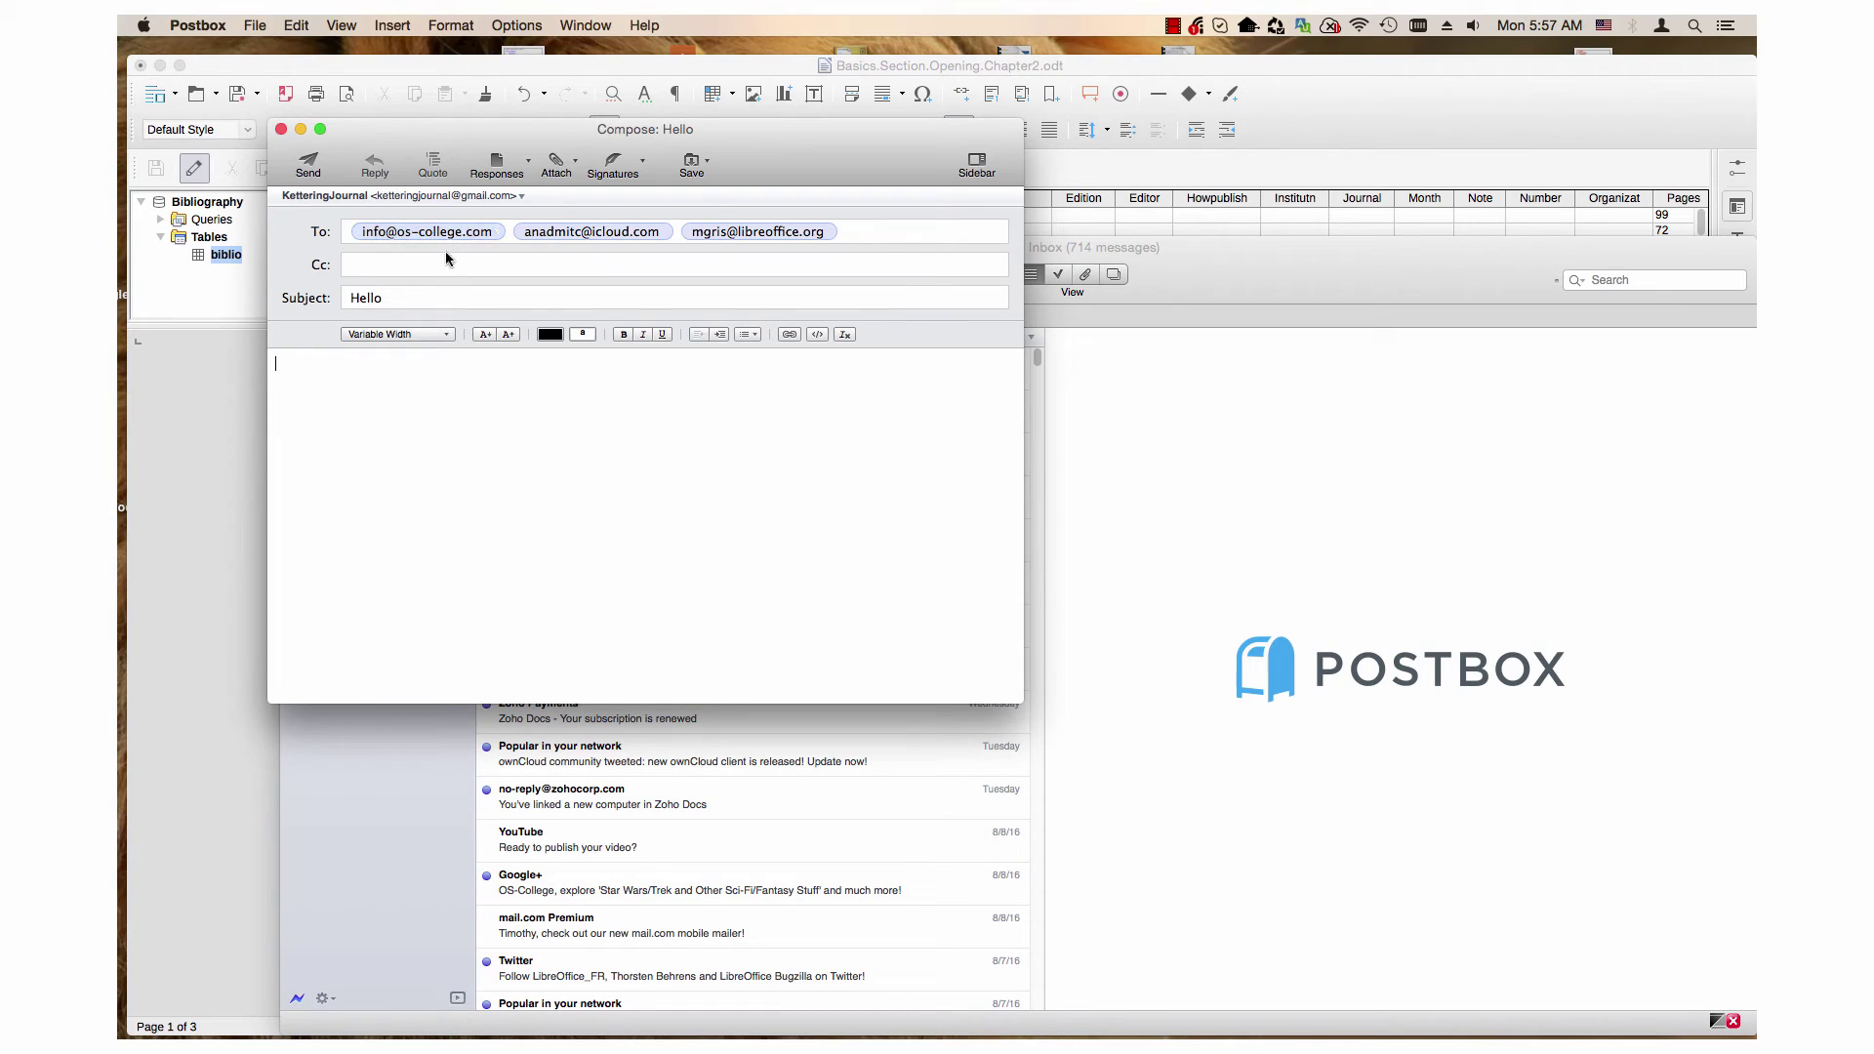